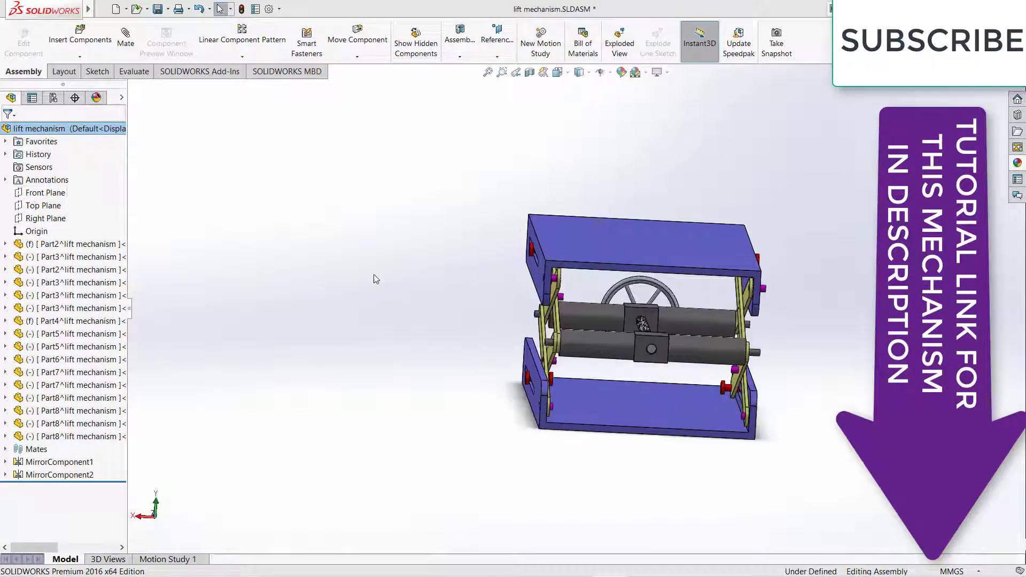
Orbit around the lift, then drag the shaft cylinder to extend the scissor arms to a taller position.
middle_drag(375, 280, 447, 313)
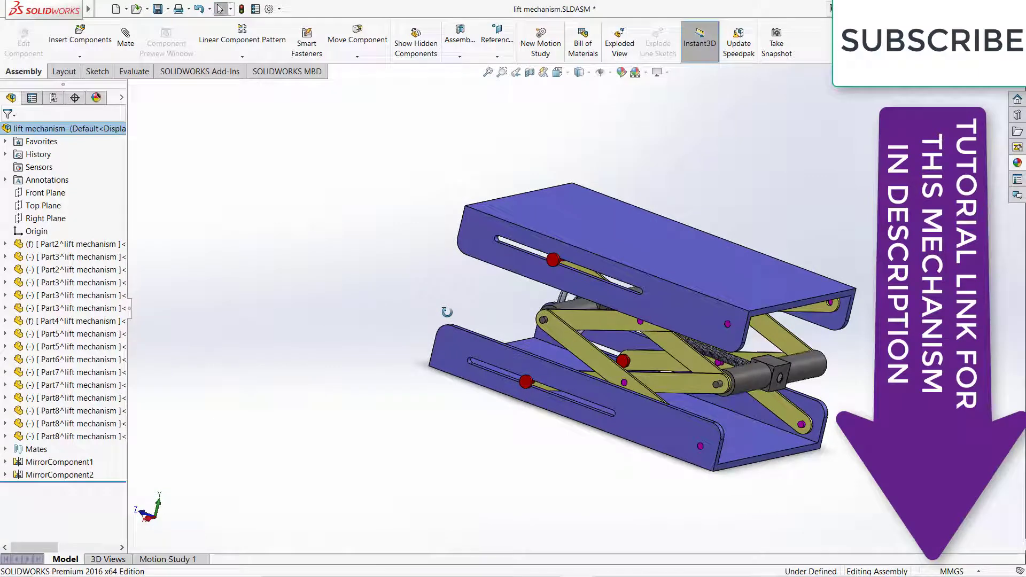
scroll(448, 317, up, 2)
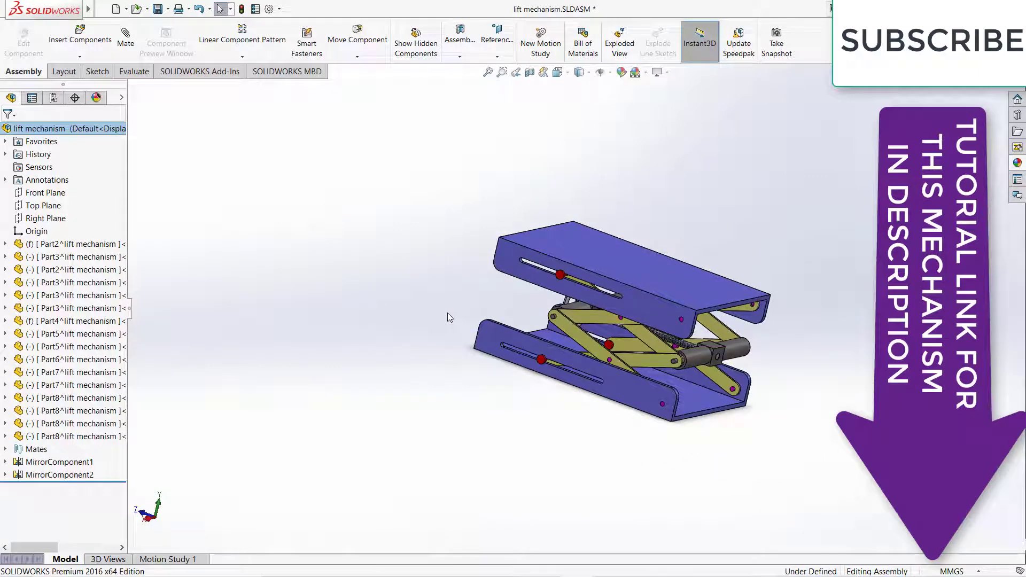
mouse_move(419, 343)
middle_down()
mouse_move(316, 361)
mouse_move(550, 431)
middle_up()
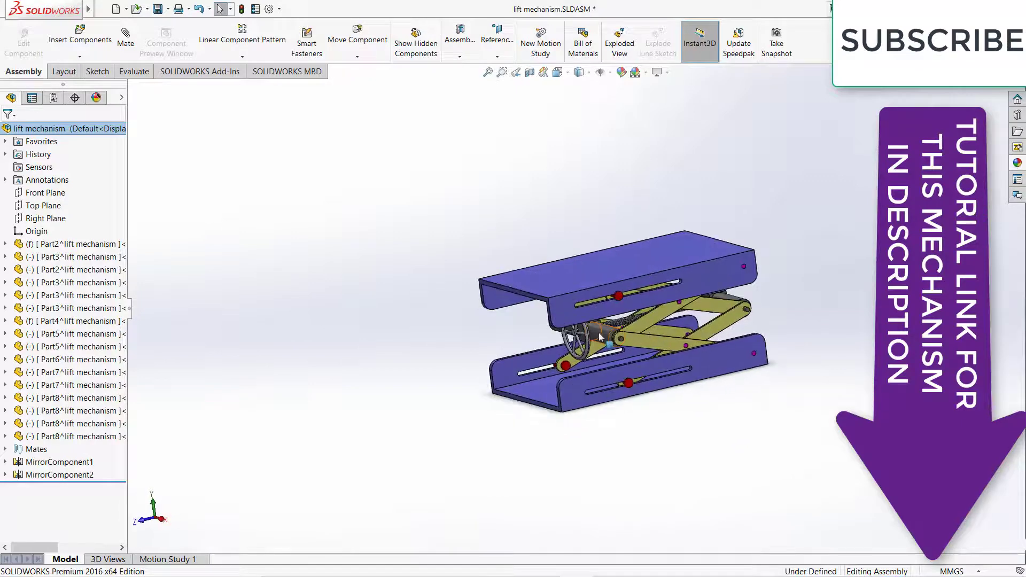
mouse_move(598, 332)
mouse_down()
mouse_move(613, 298)
mouse_move(655, 270)
mouse_move(632, 297)
mouse_up()
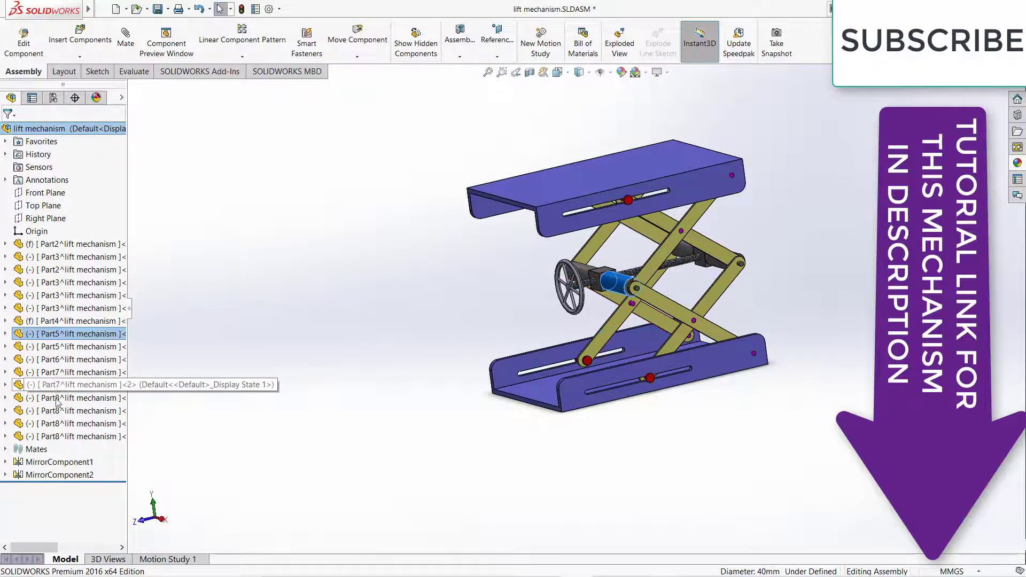
click(6, 451)
scroll(43, 428, down, 2)
scroll(43, 470, up, 3)
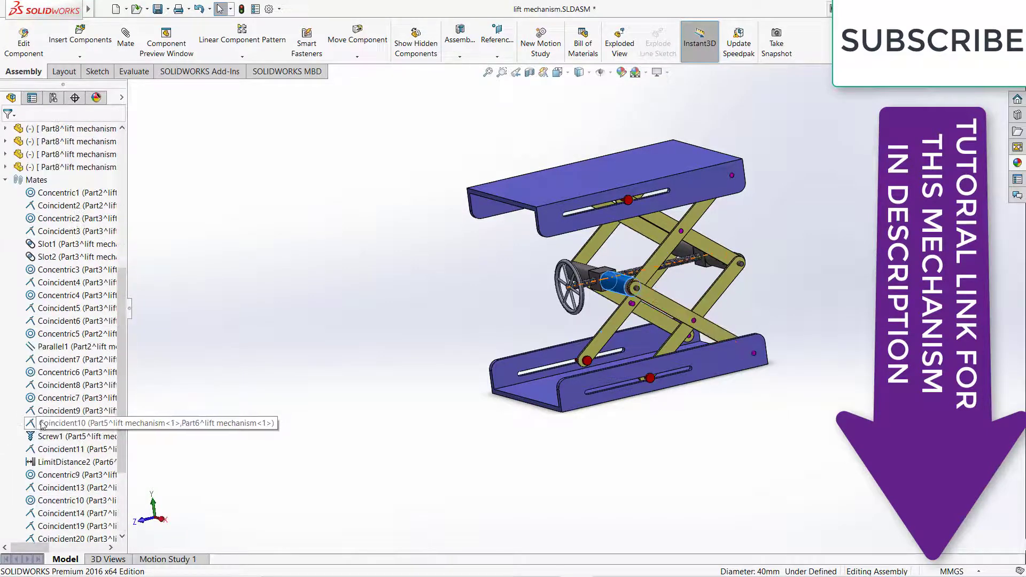
click(6, 180)
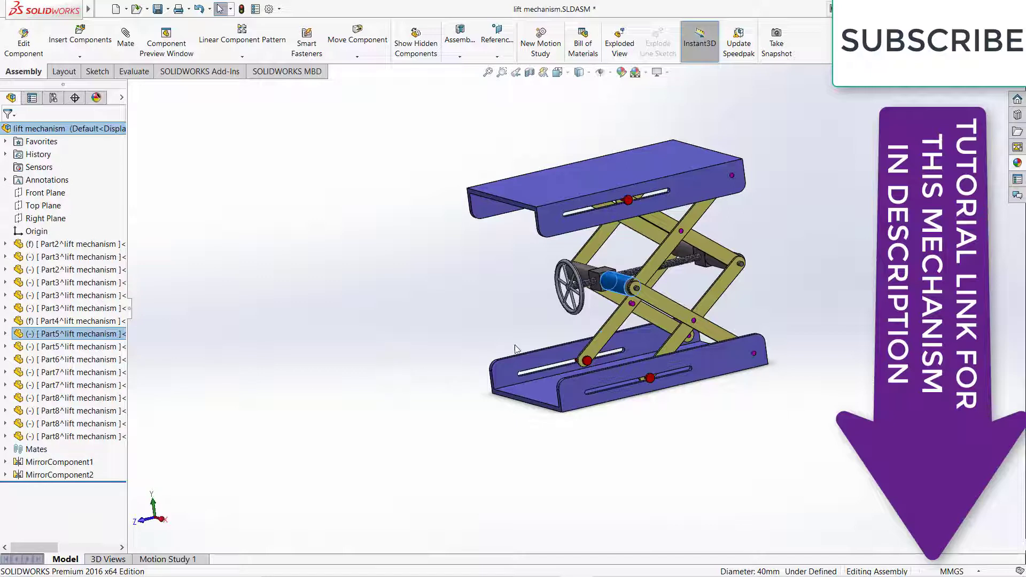
click(430, 337)
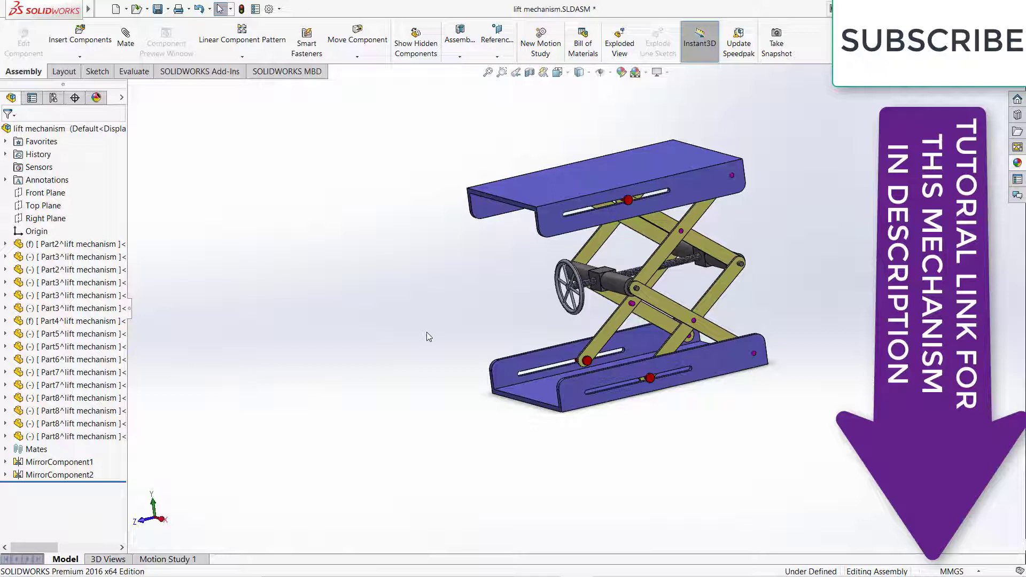
Select the top and bottom Part2 plates and put them into a new folder named 'plates'.
click(569, 187)
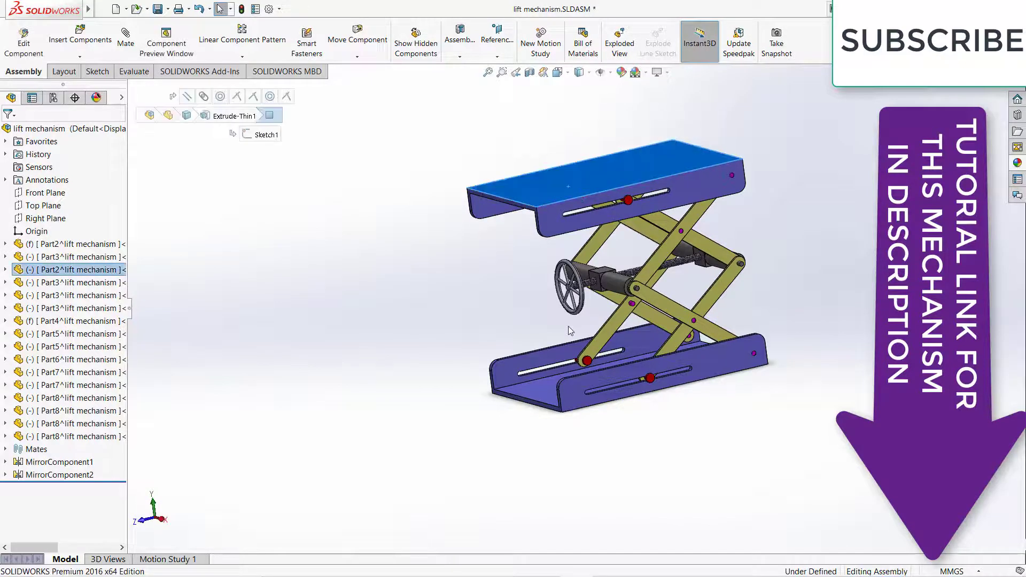
click(548, 384)
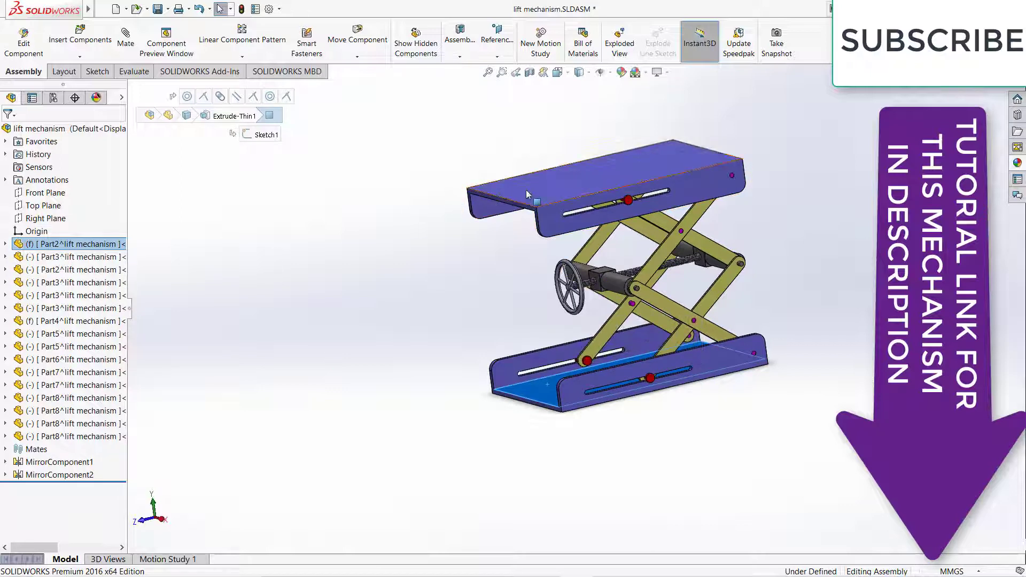
click(55, 269)
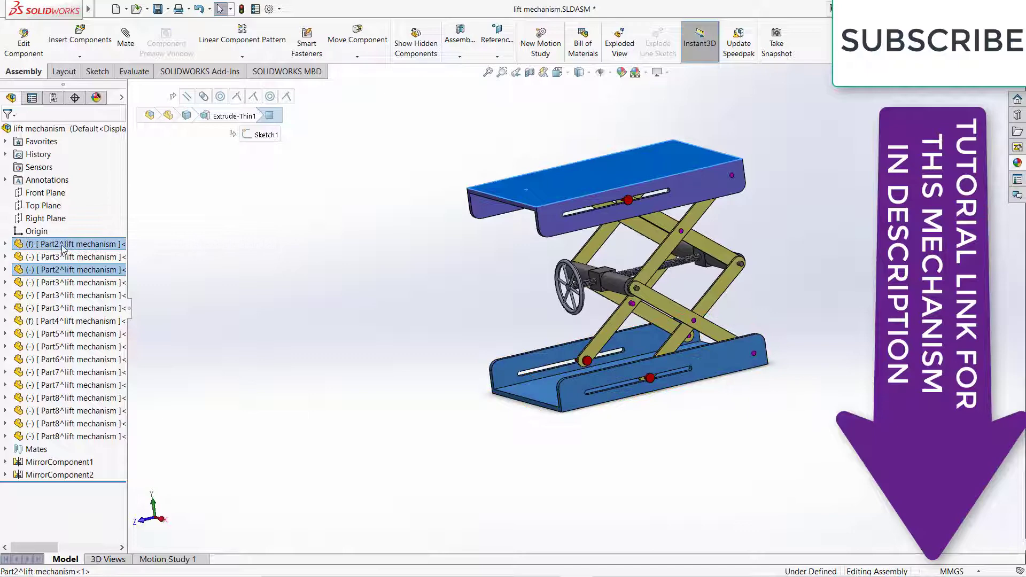
right_click(62, 247)
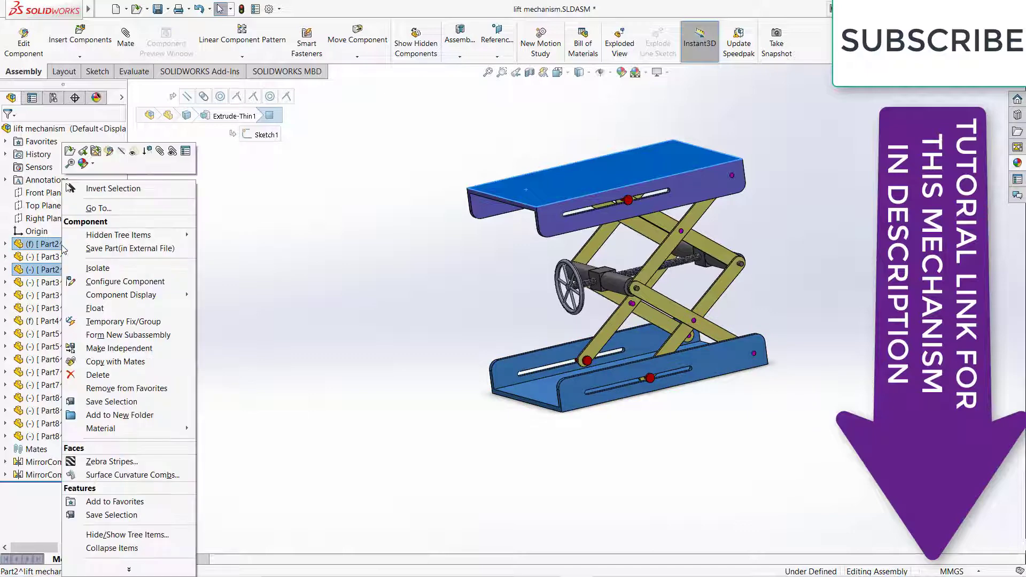
click(114, 415)
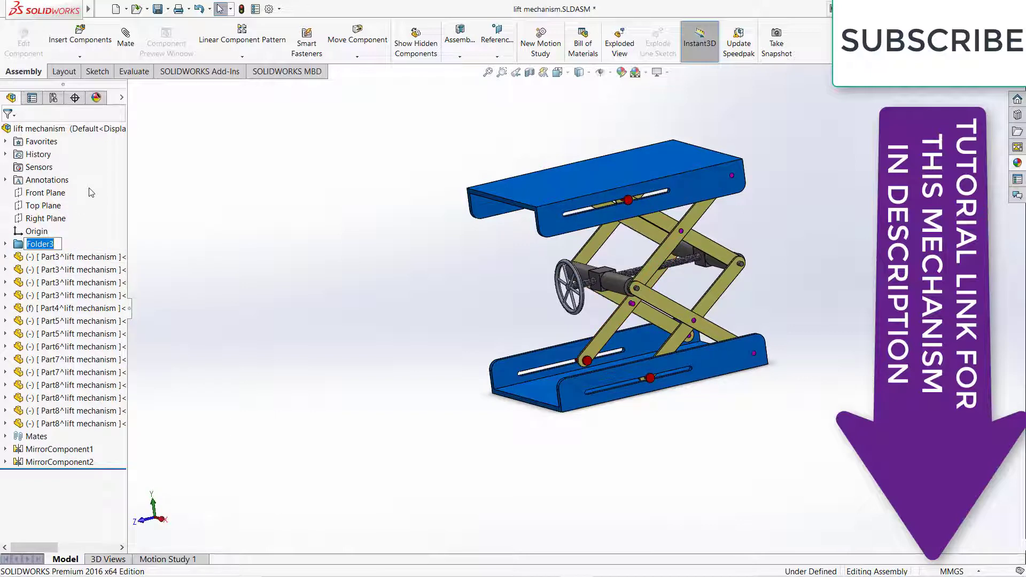
text(plate)
text(s)
key(Return)
Expand the plates folder to confirm the top plate is inside, then collapse it.
click(5, 243)
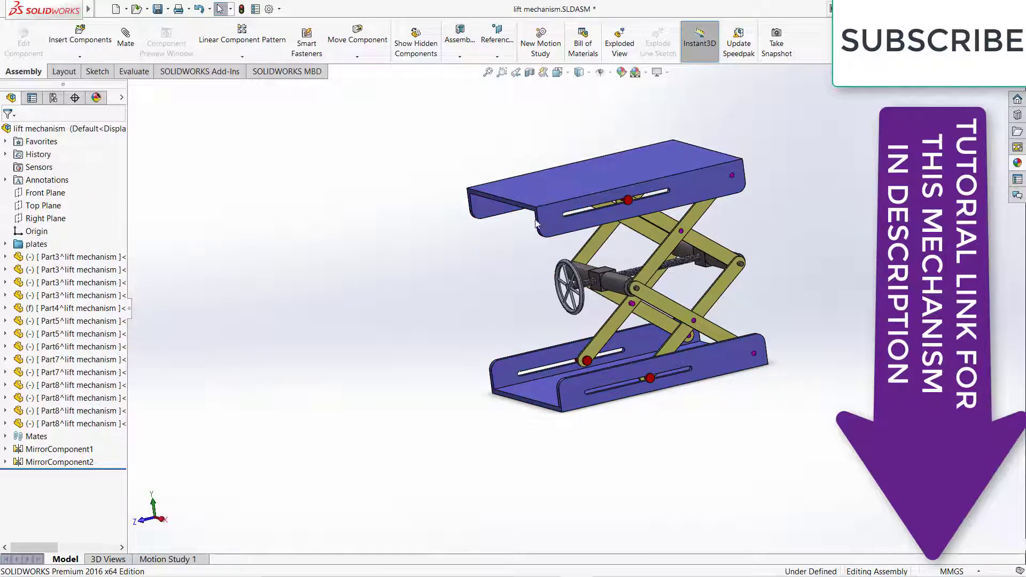
click(44, 270)
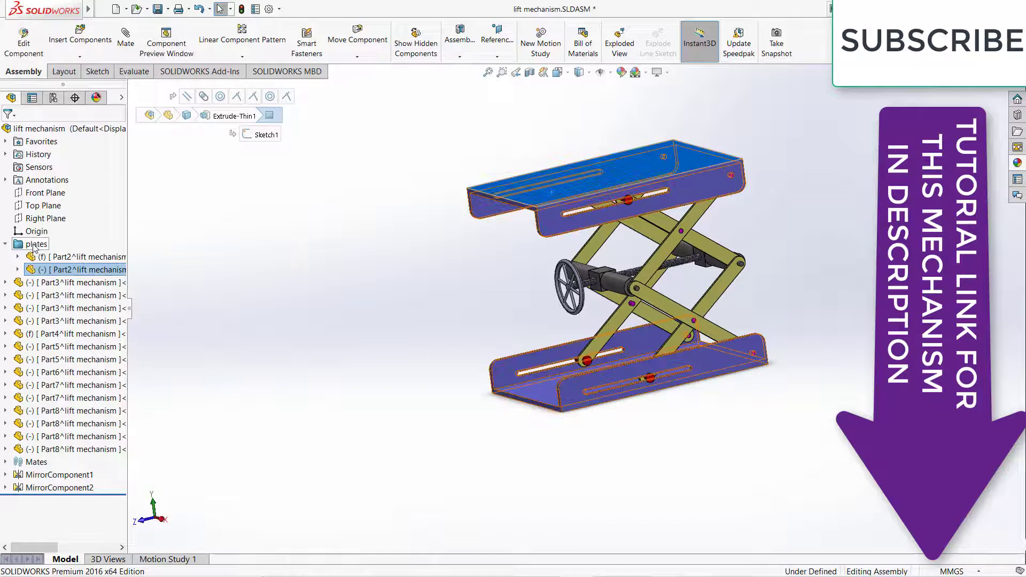
click(5, 244)
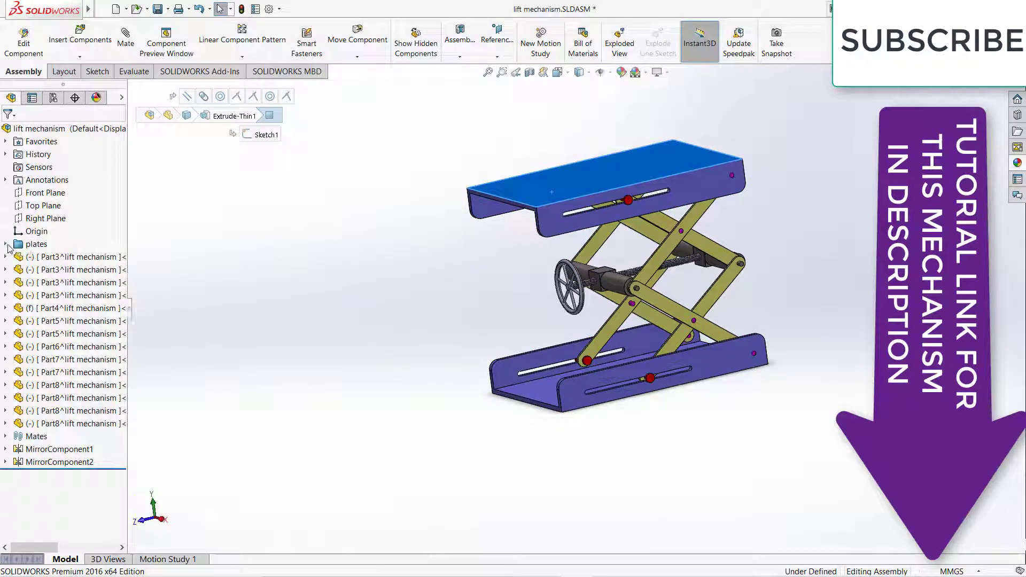
Click the scissor links in the model from both sides to identify them.
click(650, 271)
click(656, 305)
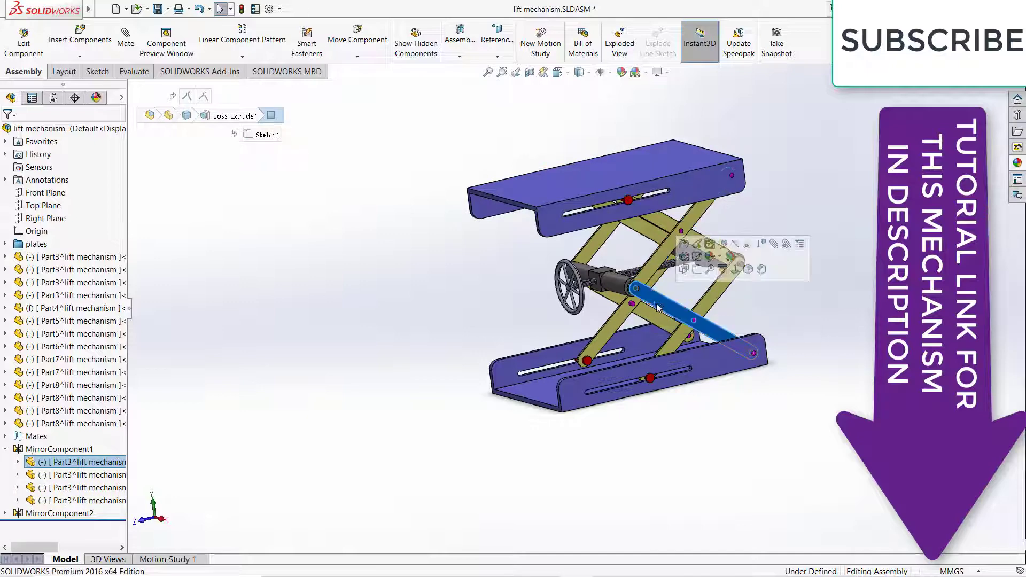
key(shift+Left)
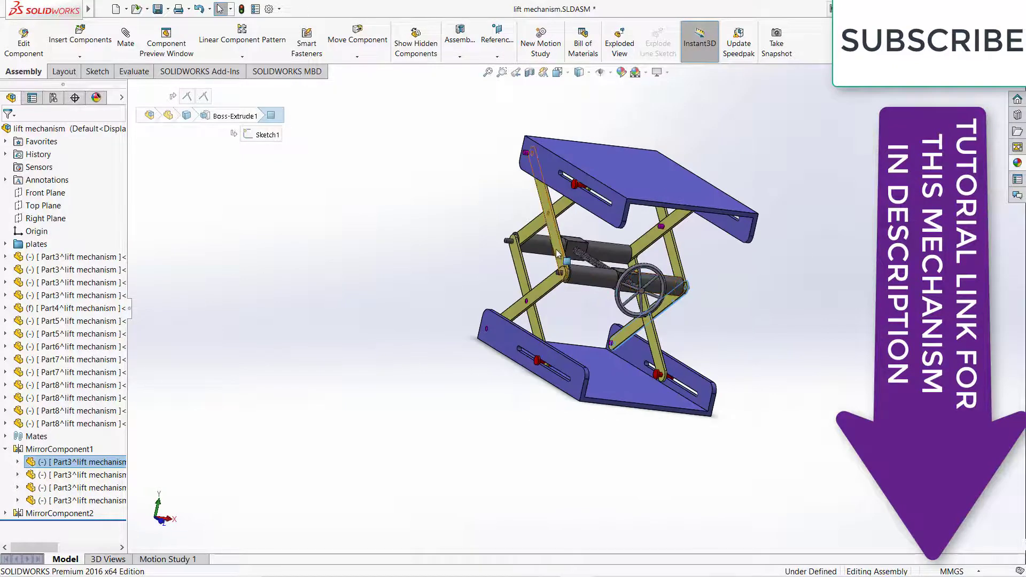
click(557, 252)
click(533, 229)
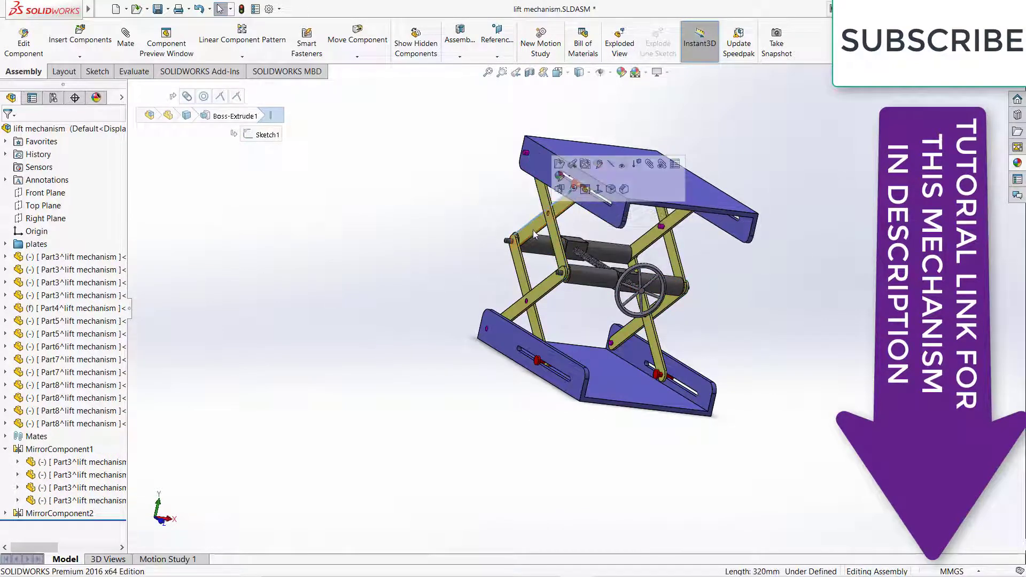
click(521, 263)
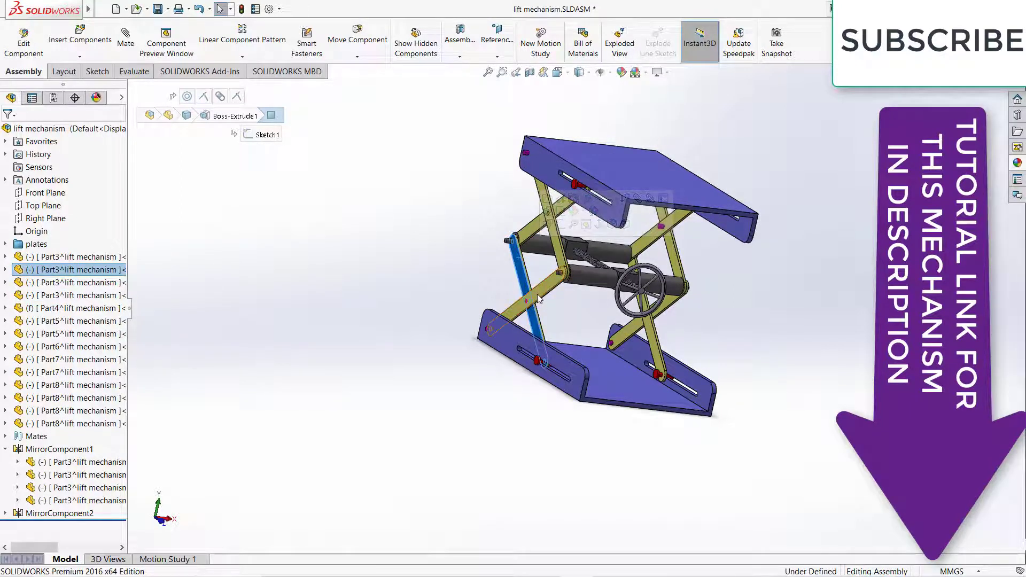
Select the four Part3 scissor-link rows together in the tree.
click(103, 257)
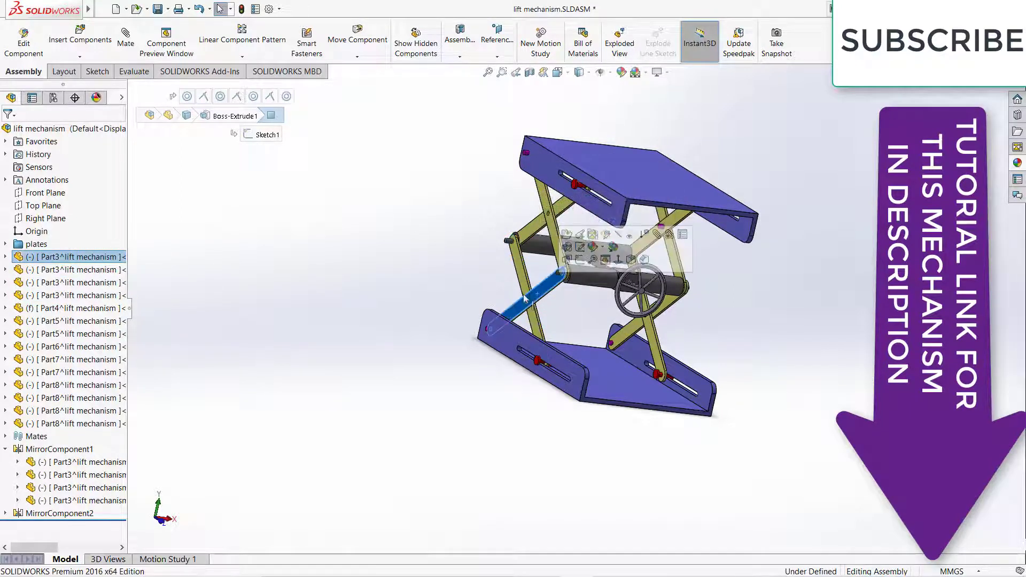
ctrl+click(97, 272)
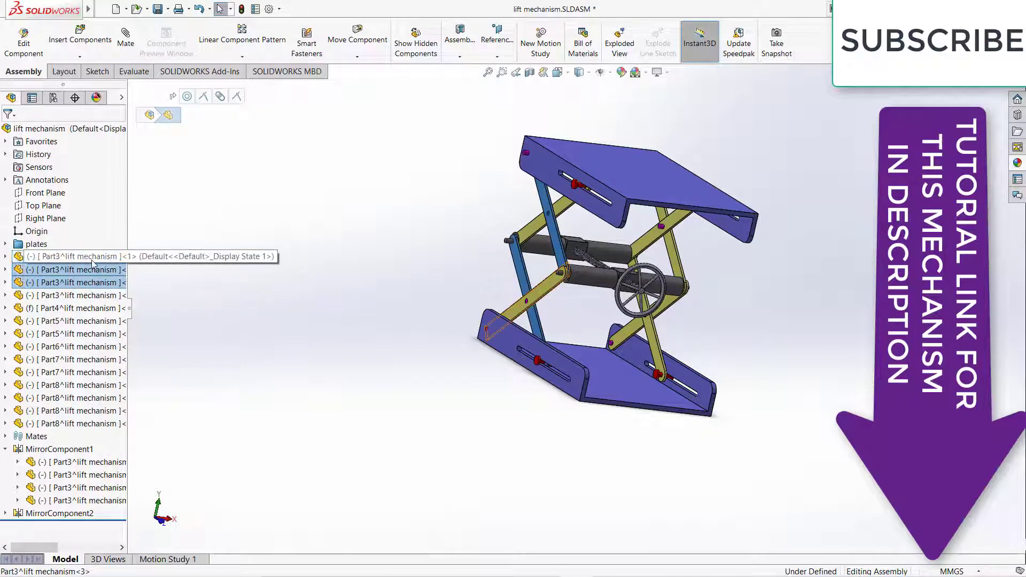
ctrl+click(91, 284)
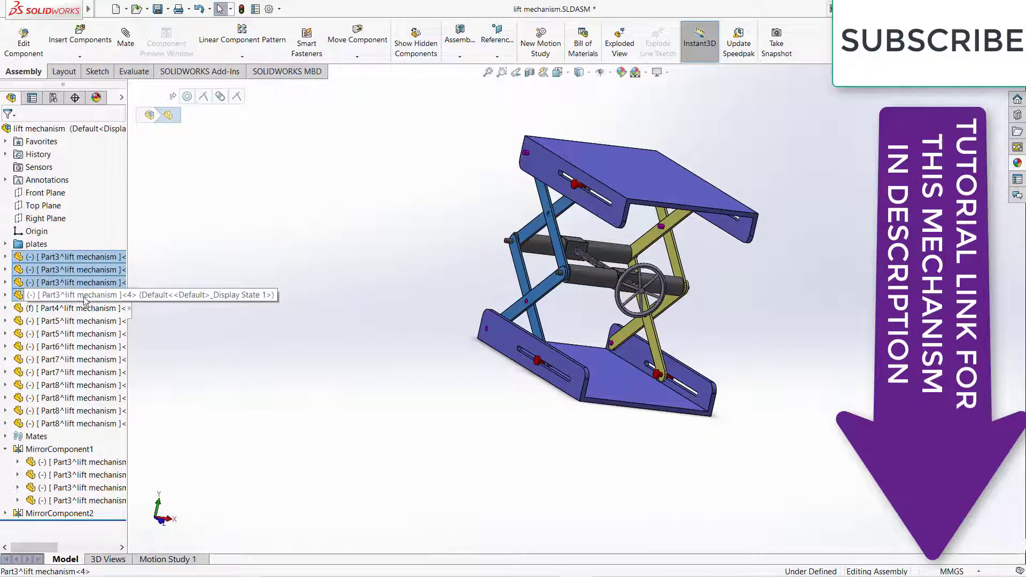
ctrl+click(65, 295)
Move the four selected Part3 links into a new folder named 'scissor cross'.
right_click(71, 282)
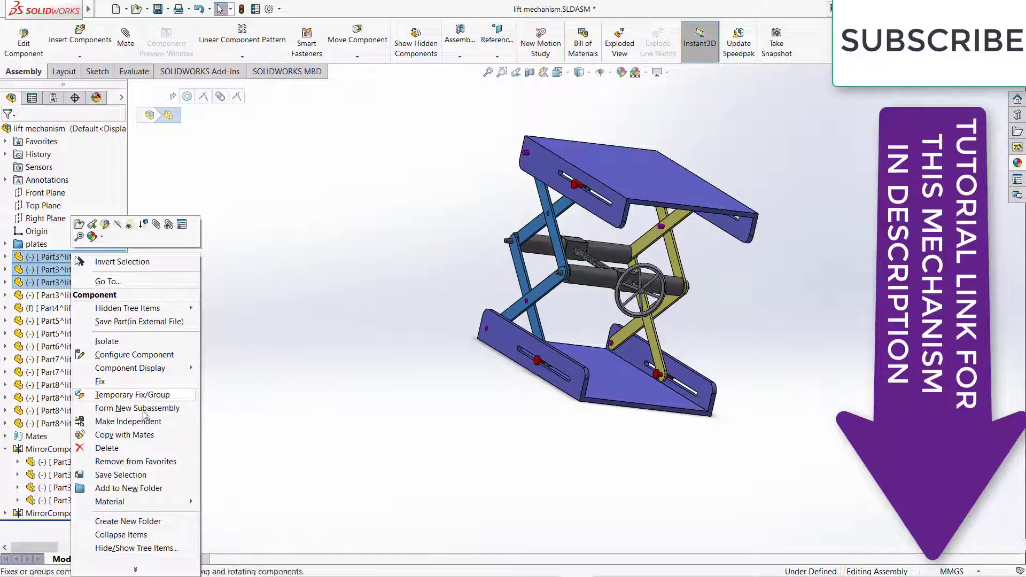
click(130, 493)
key(BackSpace)
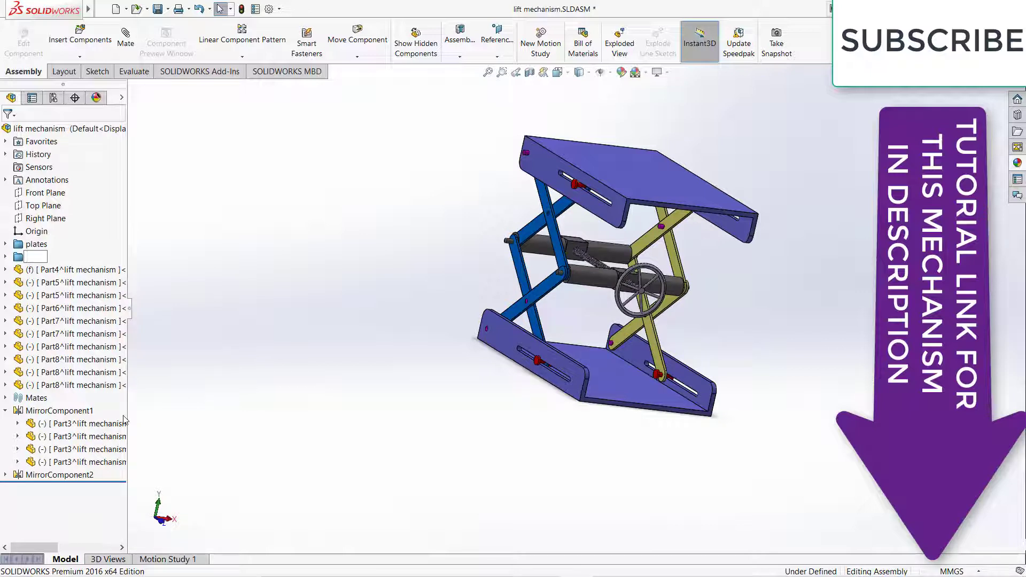
text(scisor)
text(oo)
text(ss)
key(Return)
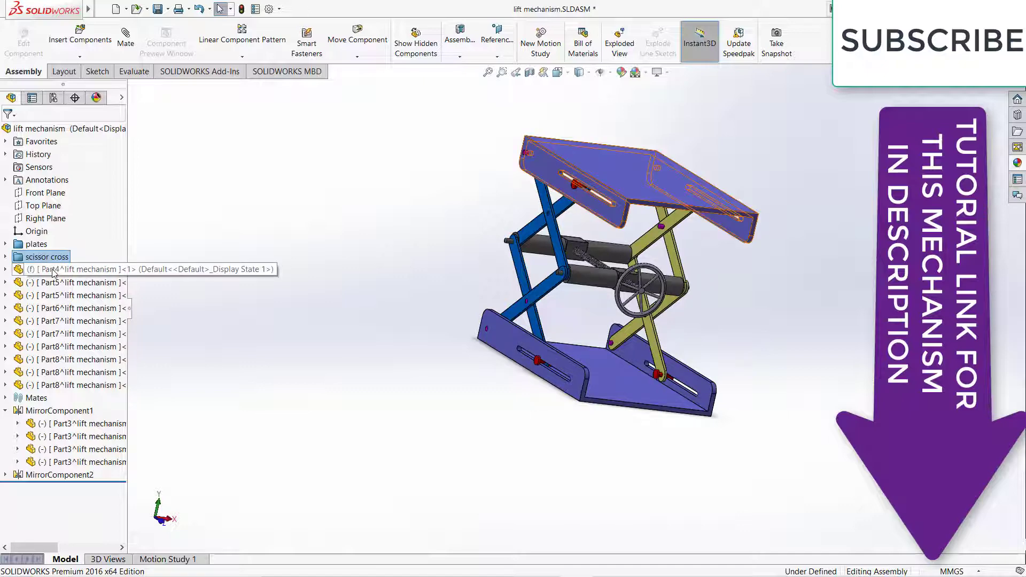
Orbit the lift and expand the assembly's Mates list to review all mates.
mouse_move(374, 306)
middle_down()
mouse_move(407, 296)
mouse_move(270, 314)
middle_up()
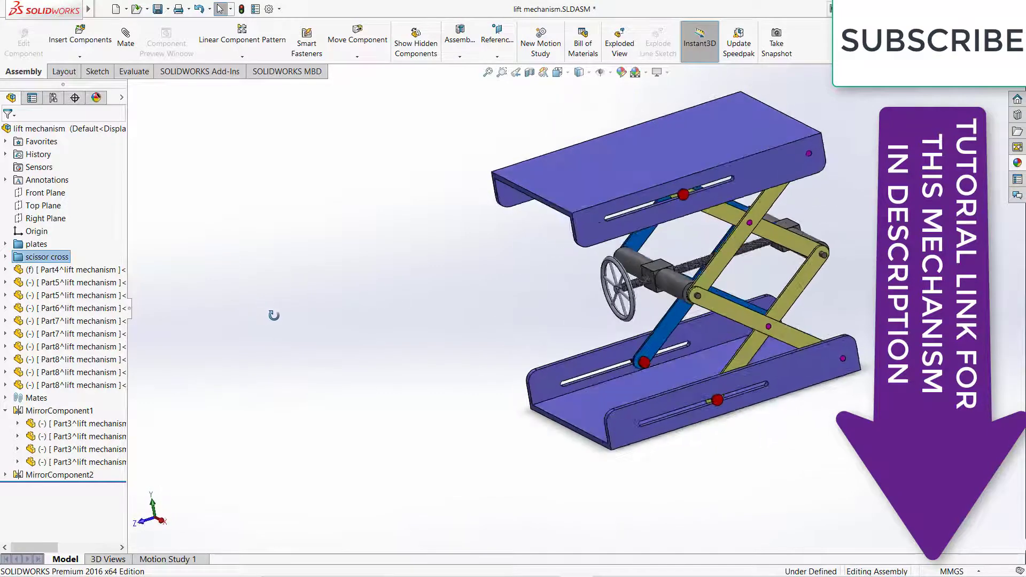
scroll(629, 266, down, 2)
scroll(629, 266, down, 2)
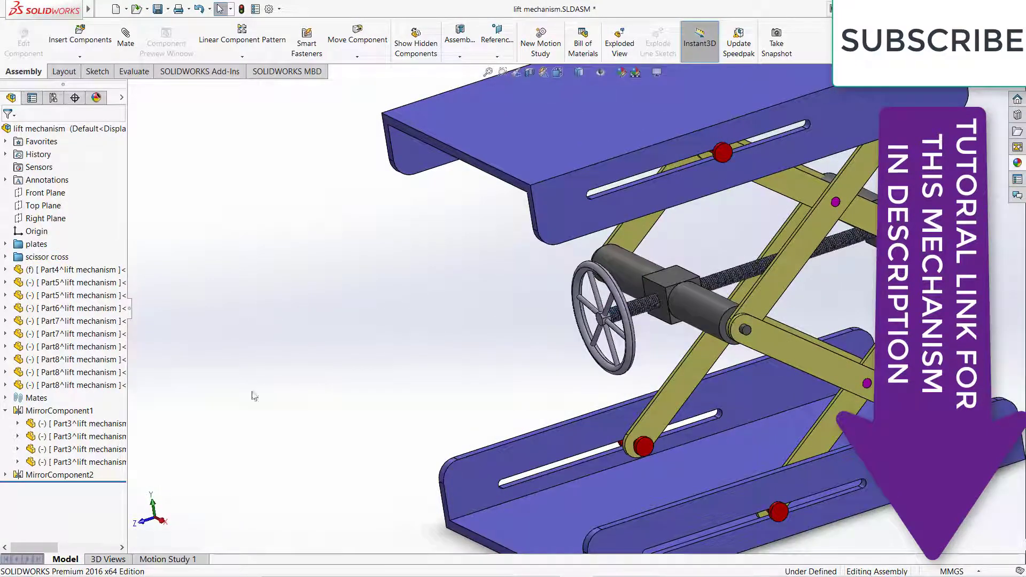
click(5, 397)
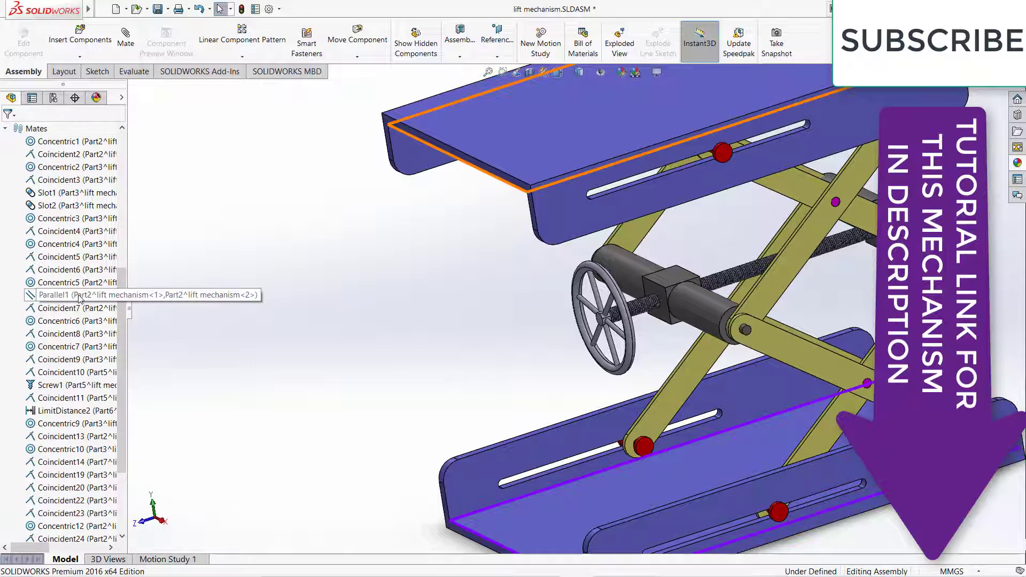
scroll(79, 294, down, 1)
scroll(79, 296, down, 1)
scroll(80, 297, up, 1)
scroll(641, 300, up, 2)
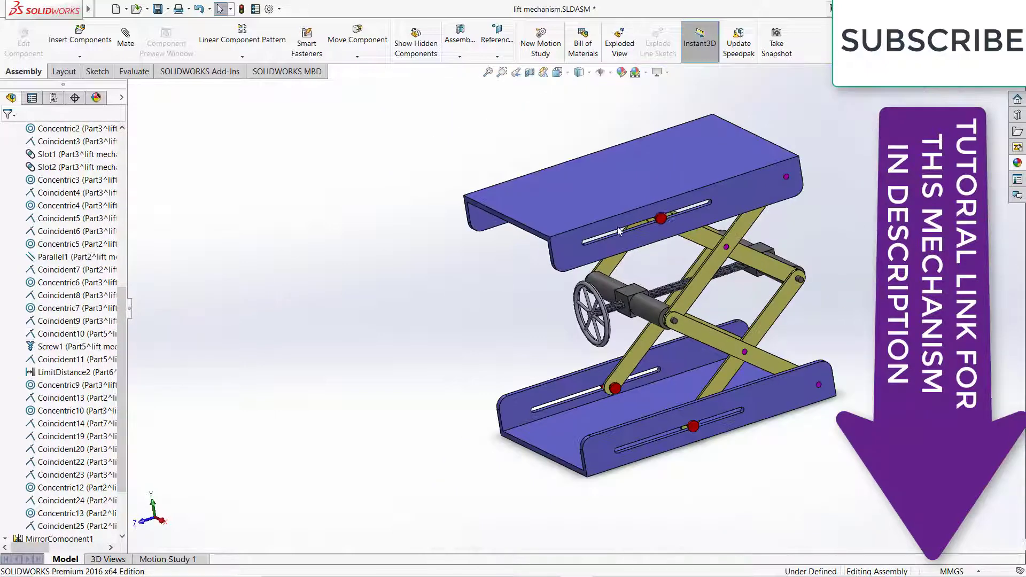
scroll(650, 239, down, 2)
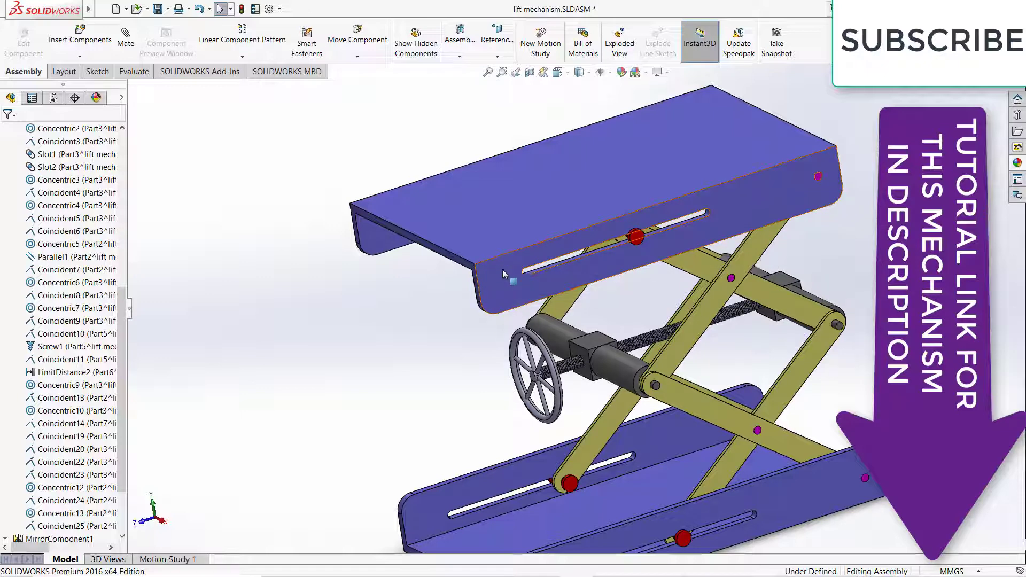
Drag the lift to test its scissor motion and review the screw mate.
drag(504, 286, 579, 358)
scroll(578, 358, down, 3)
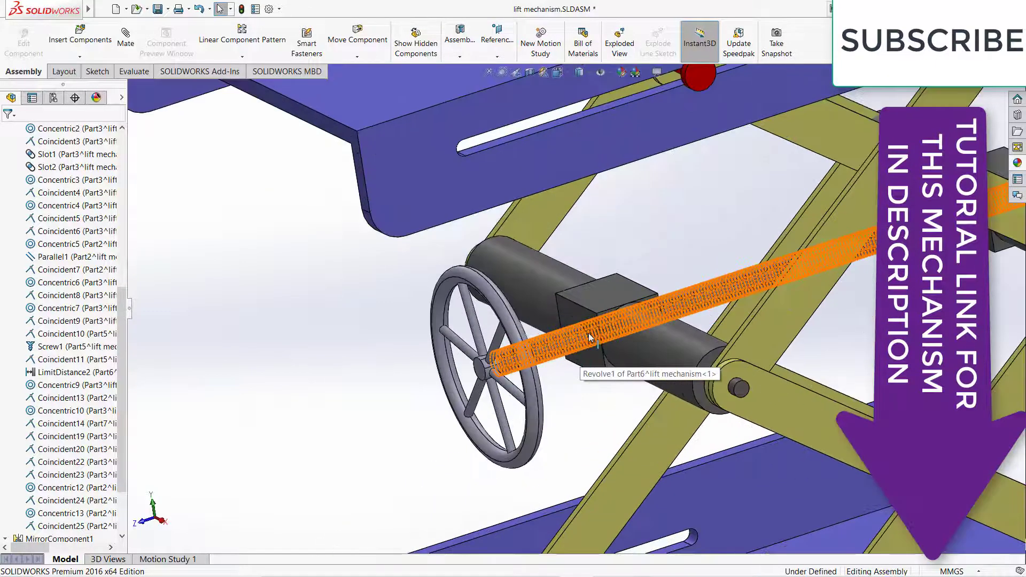
scroll(589, 332, up, 3)
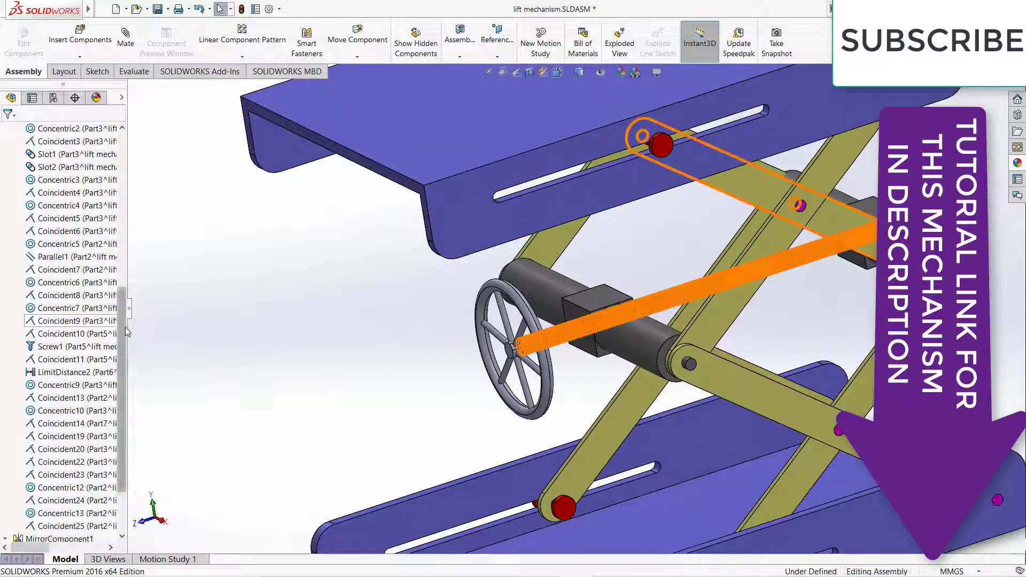
scroll(128, 332, up, 3)
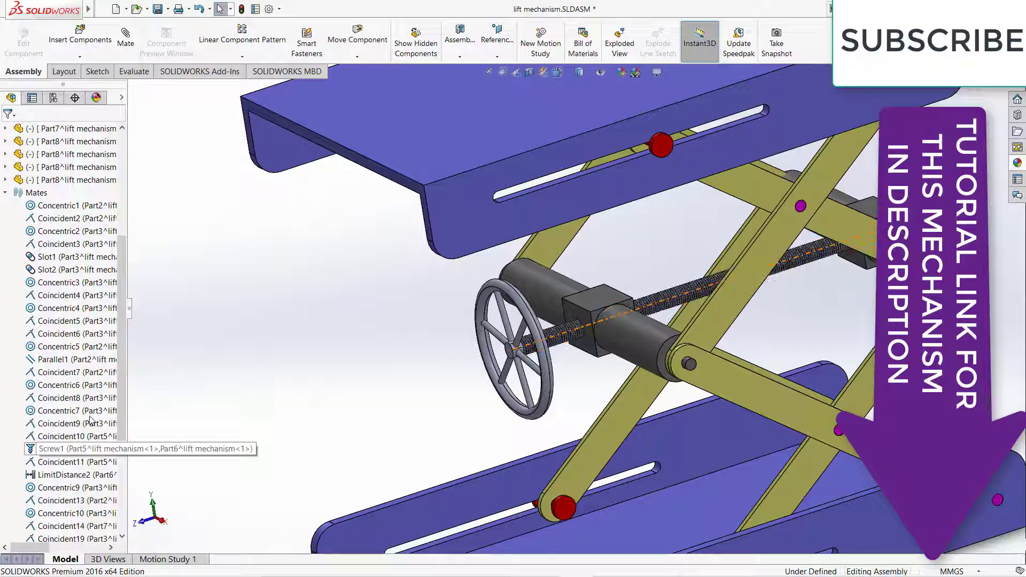
Zoom out, test the linkage motion, and select the Slot1 and Slot2 mates.
key(z)
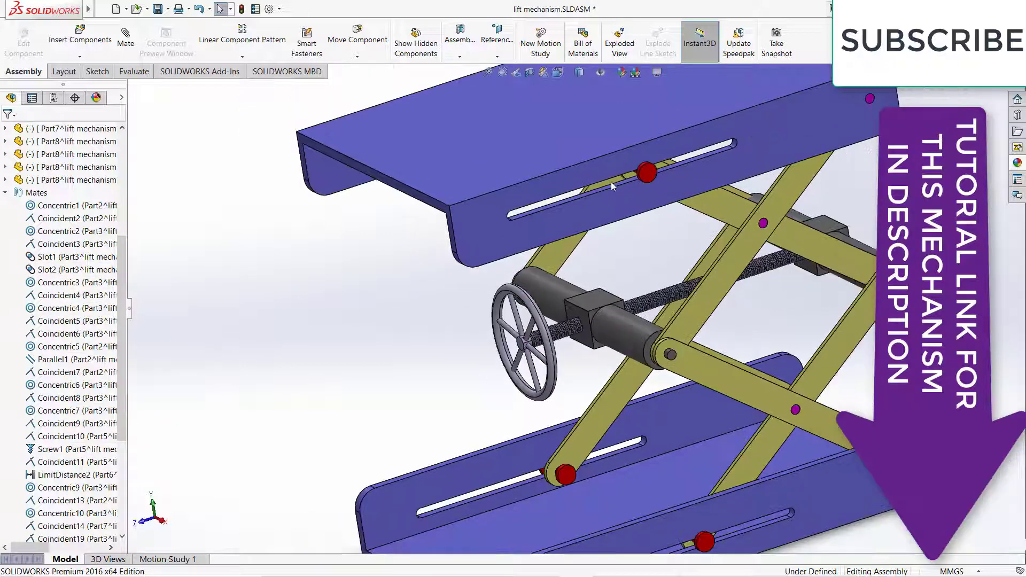
drag(648, 177, 597, 261)
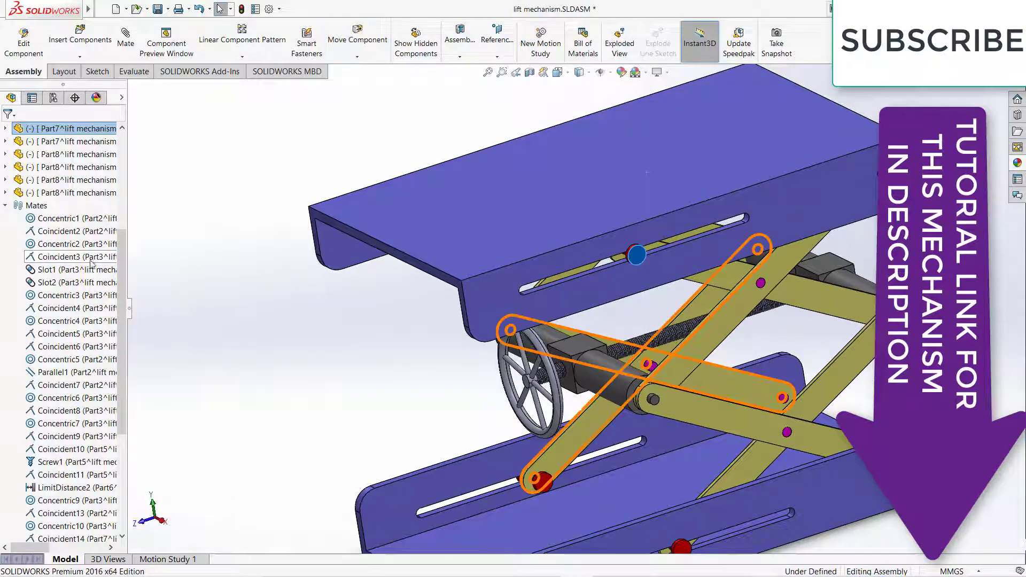
click(72, 270)
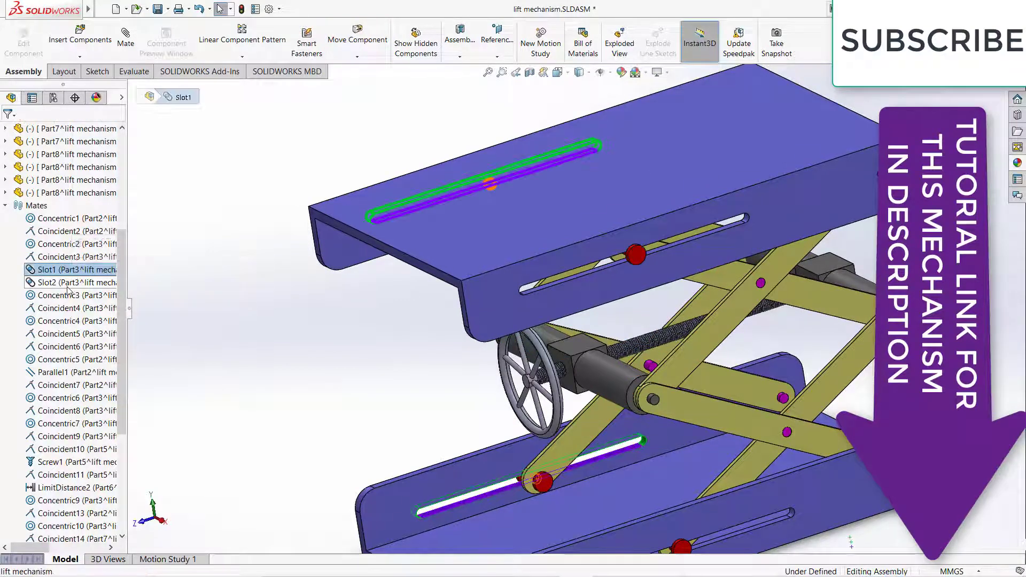
ctrl+click(67, 283)
right_click(63, 285)
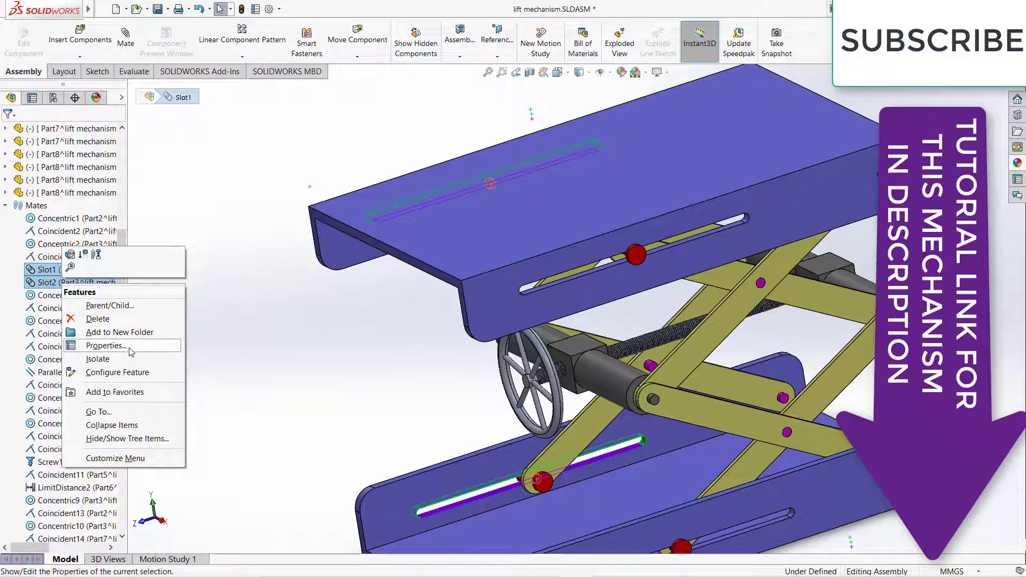
click(123, 347)
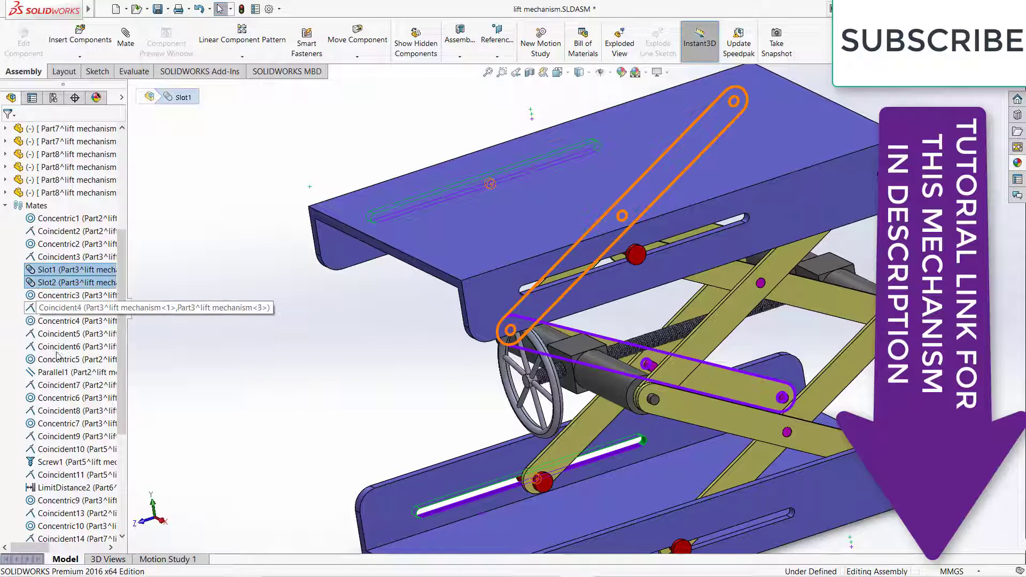
Add Parallel1 to the selection and group these mates into a new folder named 'slot'.
click(53, 373)
right_click(54, 378)
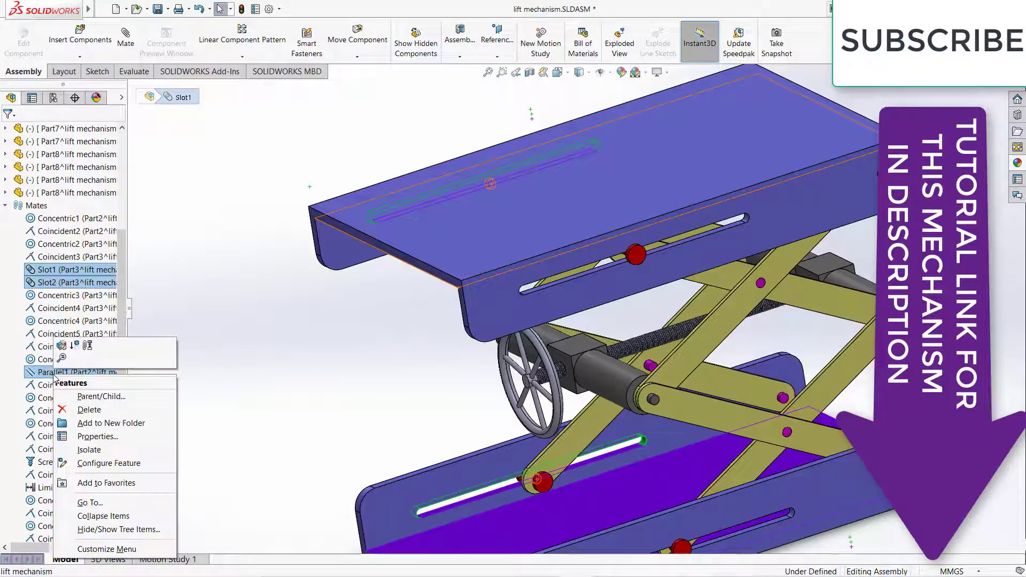
click(81, 424)
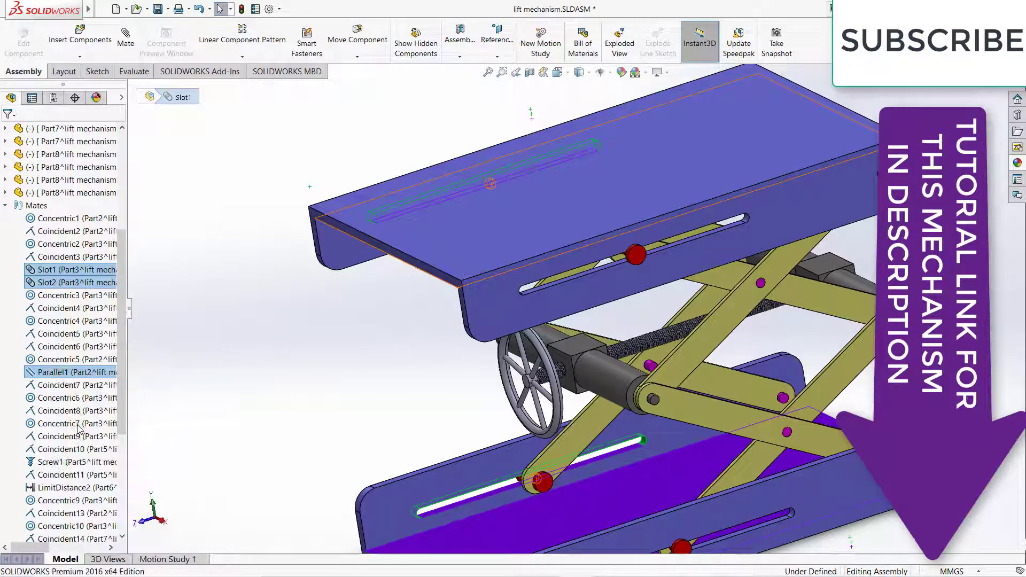
key(BackSpace)
text(slot)
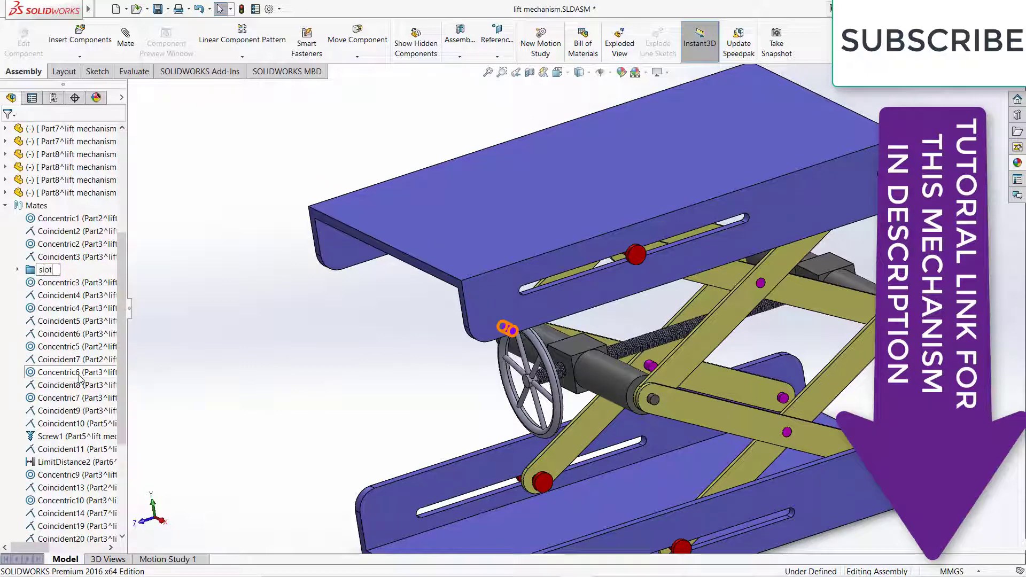
key(Return)
scroll(86, 369, up, 3)
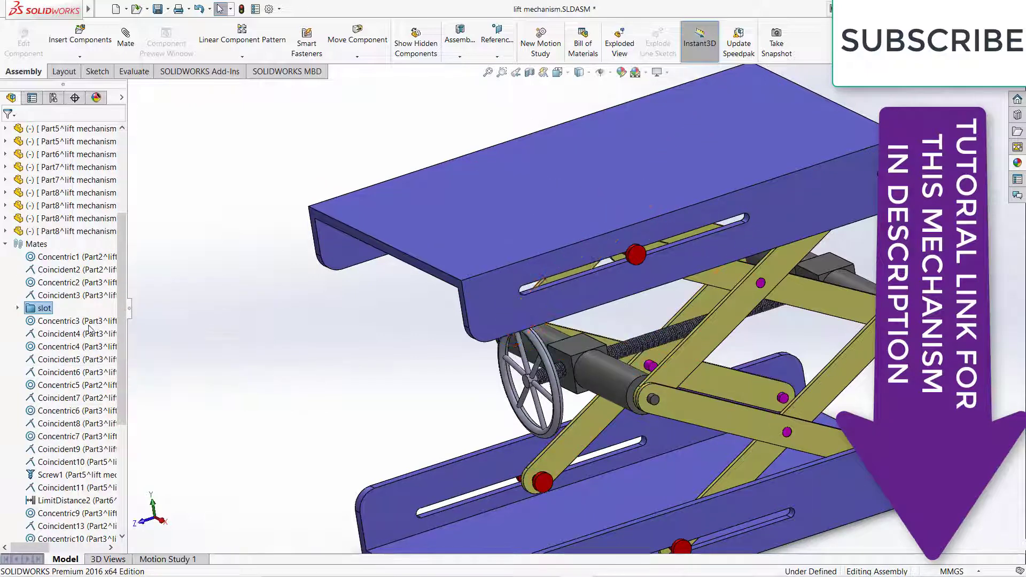
scroll(95, 356, up, 1)
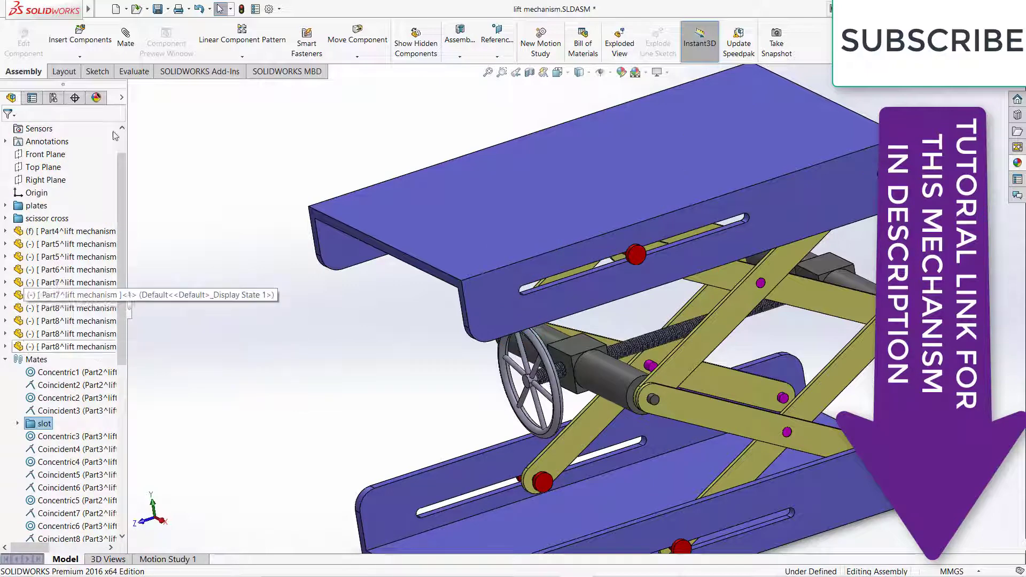
Filter the tree by 'slot', then clear the filter and expand the Mates folder.
click(49, 118)
text(slot)
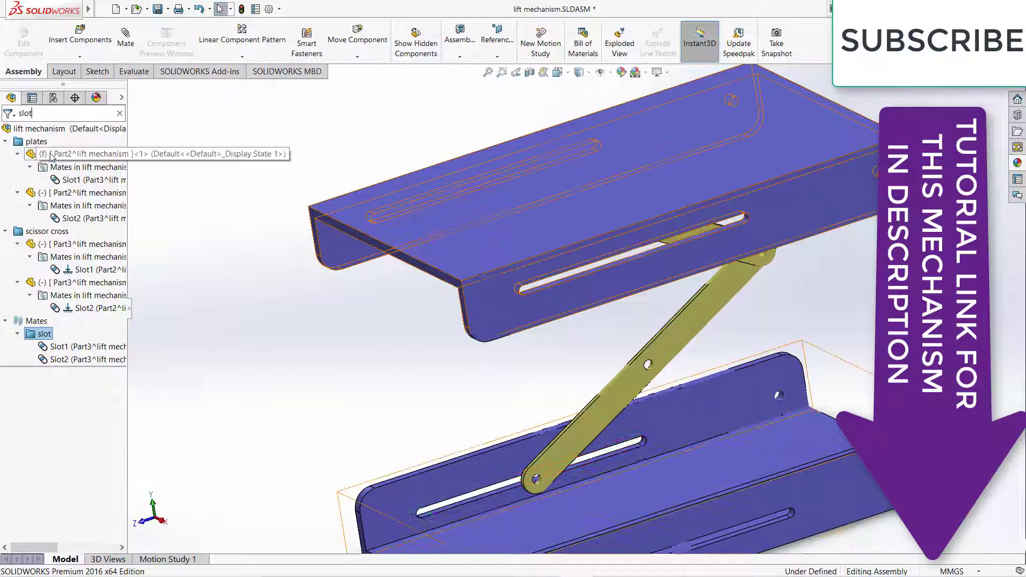
click(120, 113)
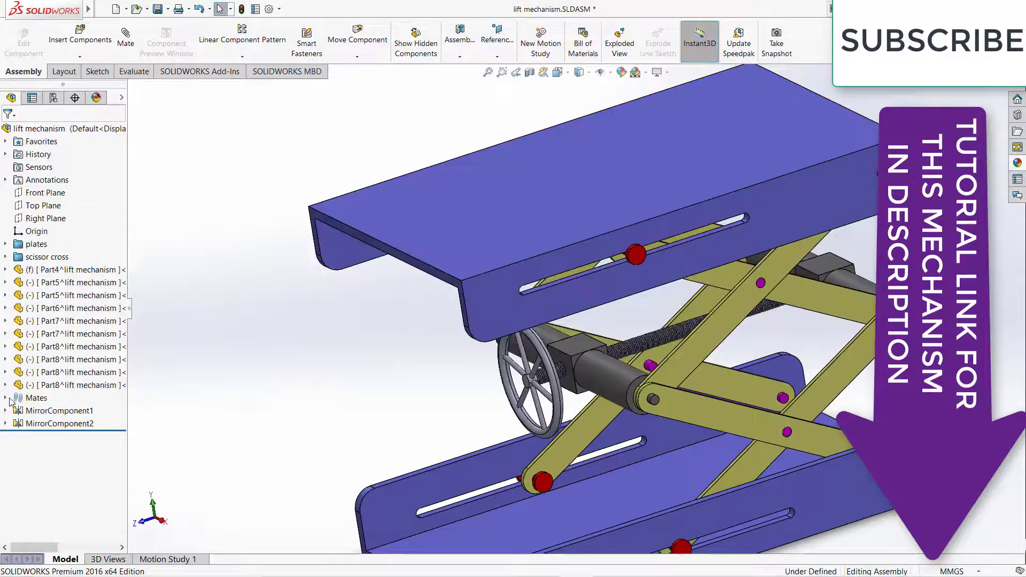
click(8, 400)
Zoom to fit, then orbit and zoom in on the handwheel and lead screw.
key(f)
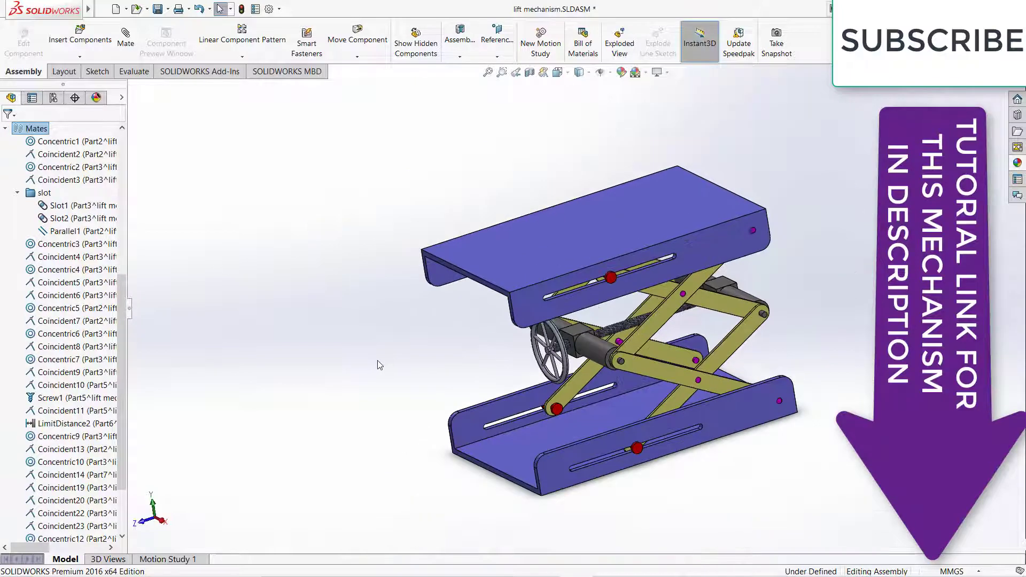
middle_drag(439, 342, 649, 343)
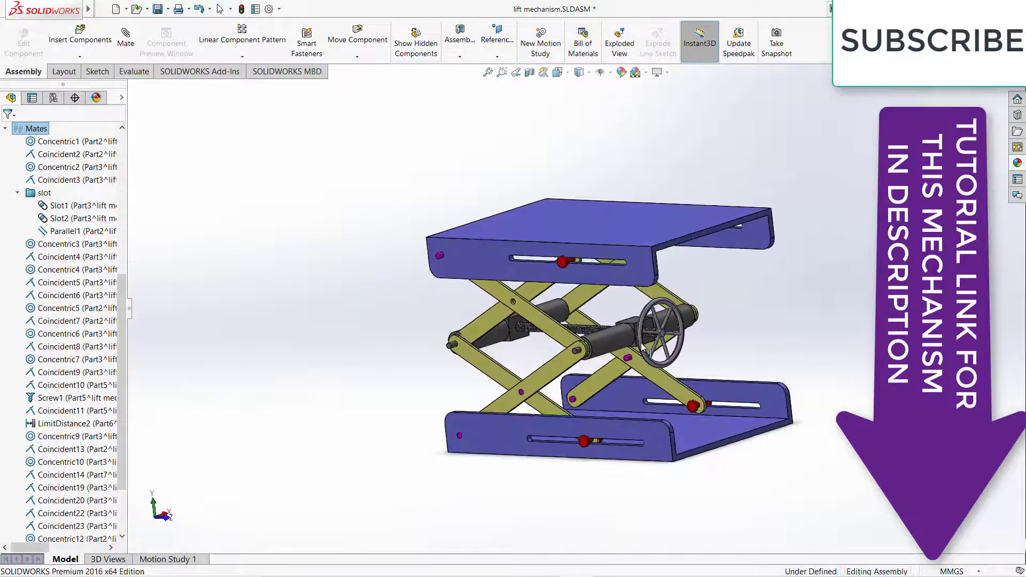
scroll(649, 342, down, 5)
scroll(649, 342, down, 3)
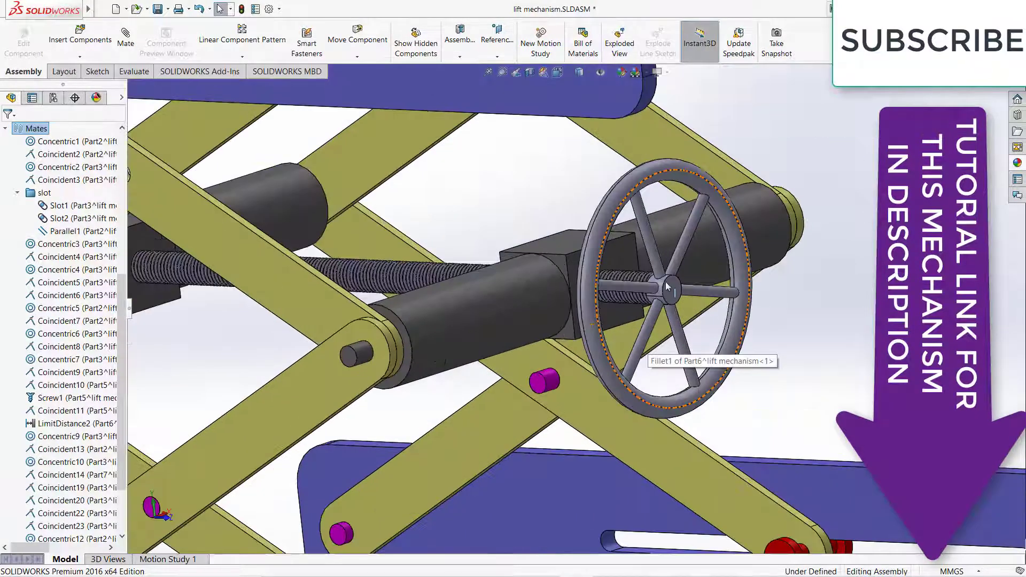
Select the cylinder, expand Part5's mates list, and pick the Concentric6 mate.
click(428, 338)
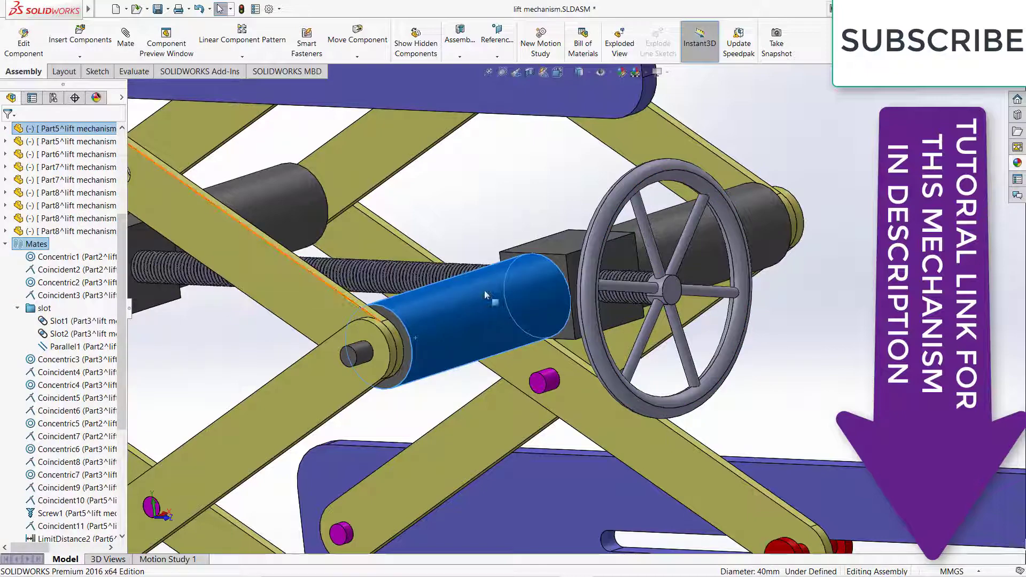
scroll(484, 293, up, 3)
scroll(485, 314, up, 4)
key(ctrl+7)
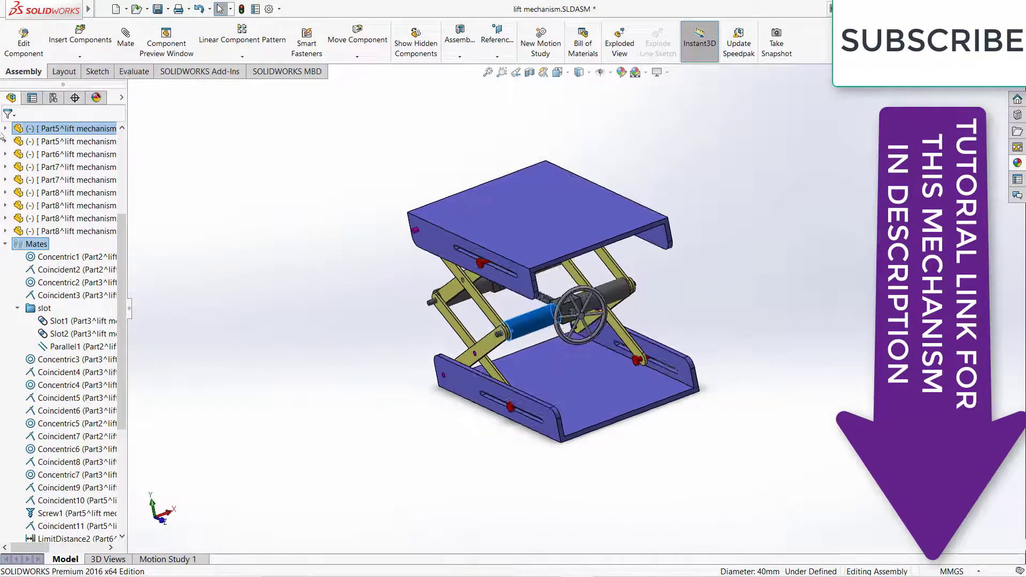
click(7, 129)
click(17, 142)
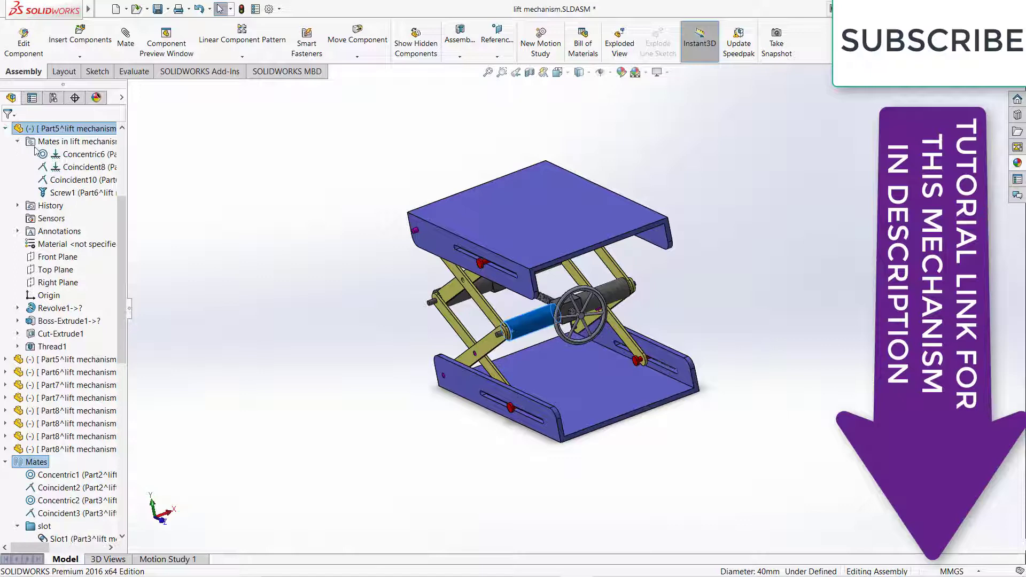
click(67, 156)
click(76, 168)
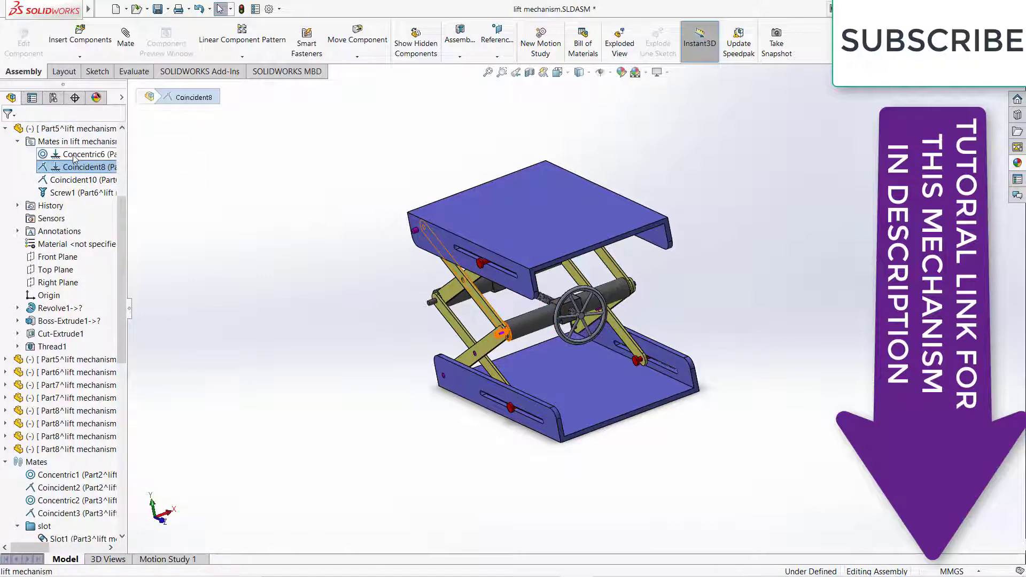
click(74, 156)
Rename the Concentric6 mate to 'cross holder with screw'.
click(75, 155)
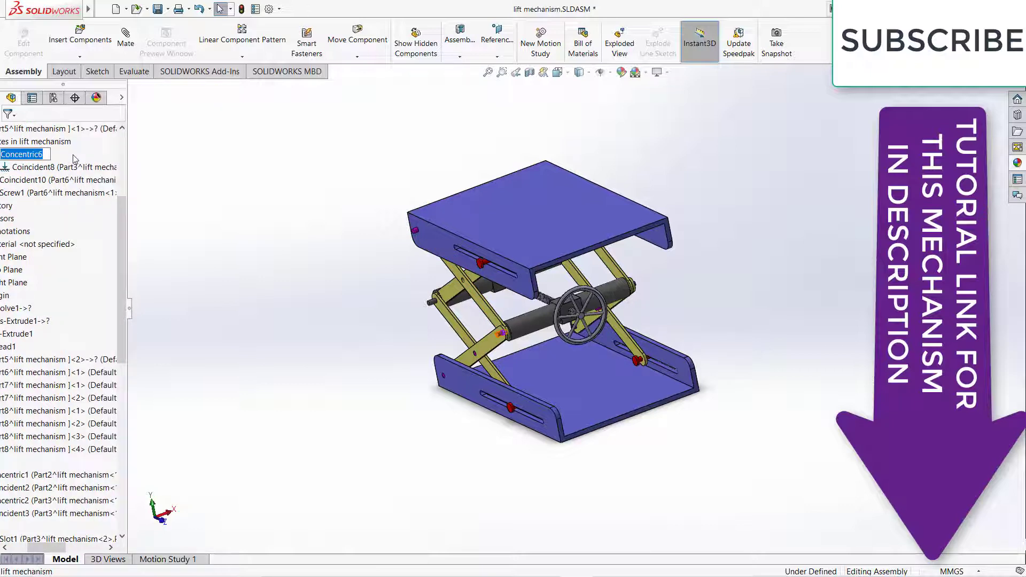
key(BackSpace)
text(ss)
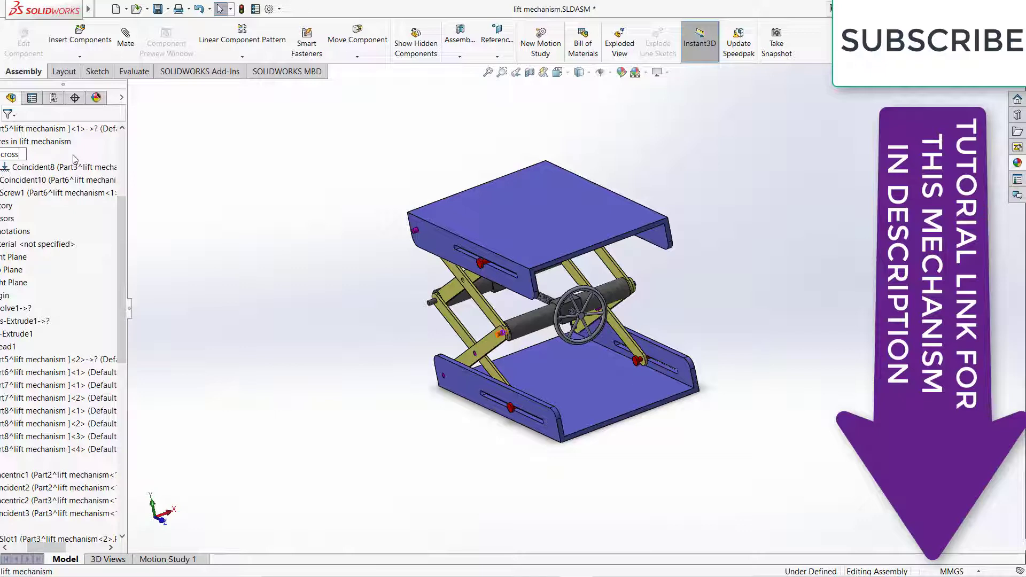
text( holes w)
key(BackSpace)
key(BackSpace)
key(BackSpace)
key(BackSpace)
text(de)
text(r )
text(with scr)
text(ew)
key(Return)
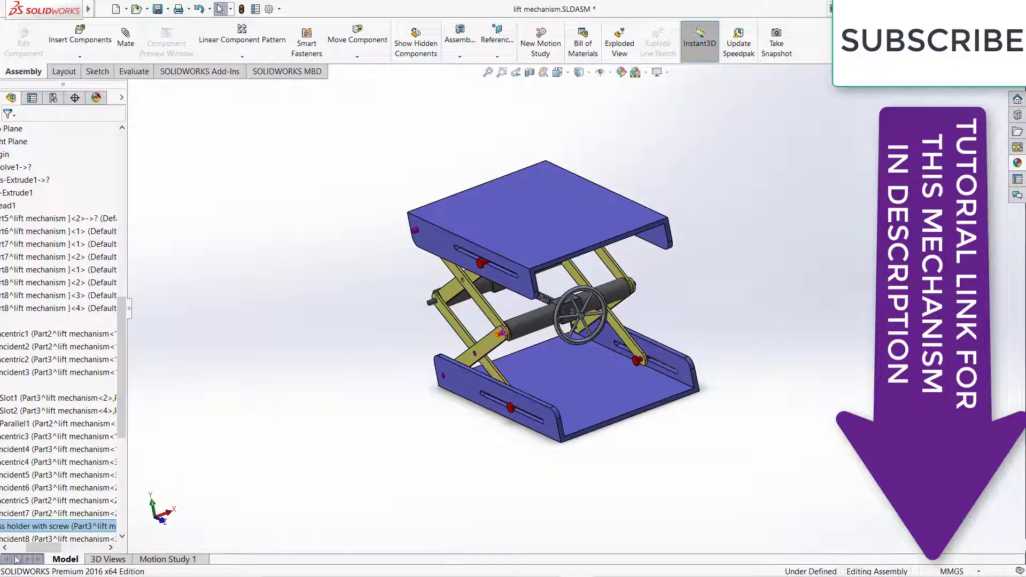
Return to an angled view and select the 'cross holder with screw' mate to highlight its parts.
drag(45, 548, 28, 548)
scroll(48, 449, down, 2)
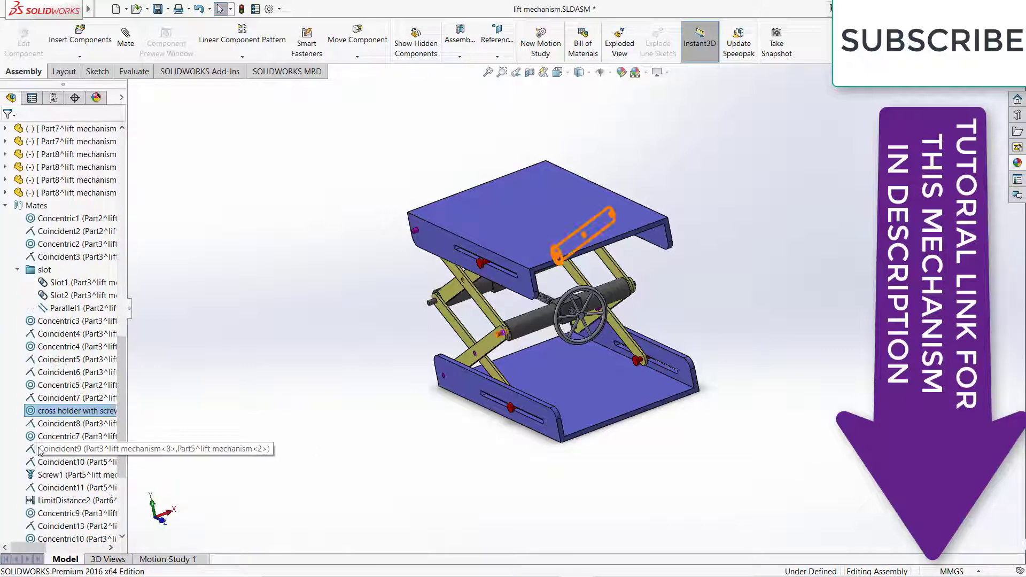
scroll(60, 422, down, 1)
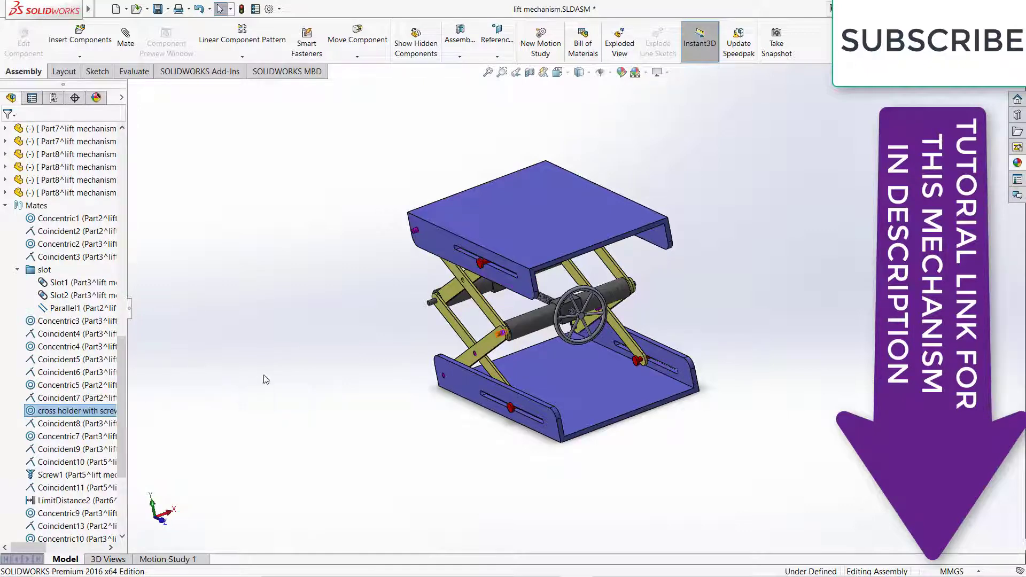
middle_drag(404, 346, 537, 261)
key(ctrl+7)
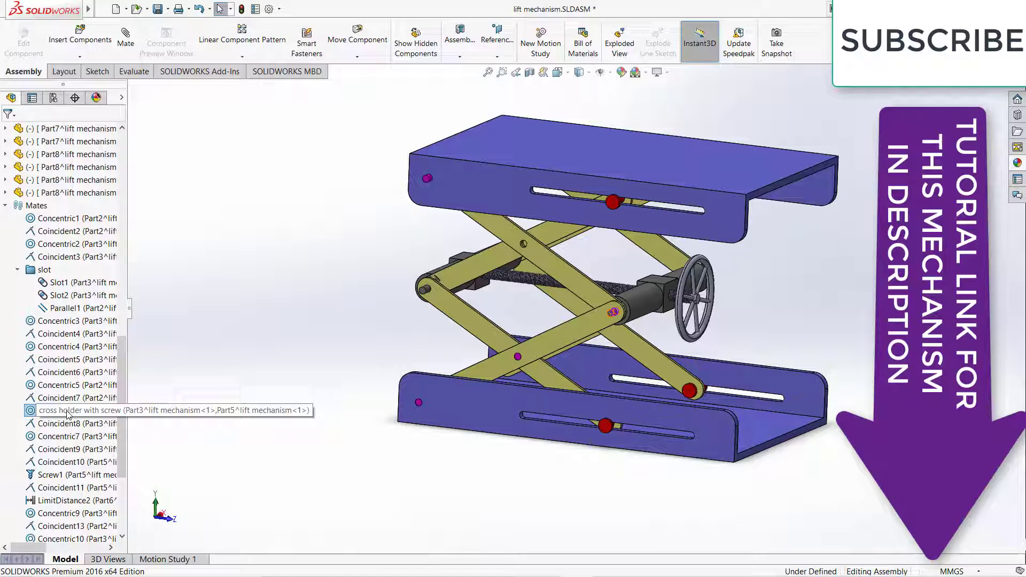
click(68, 412)
scroll(59, 246, up, 3)
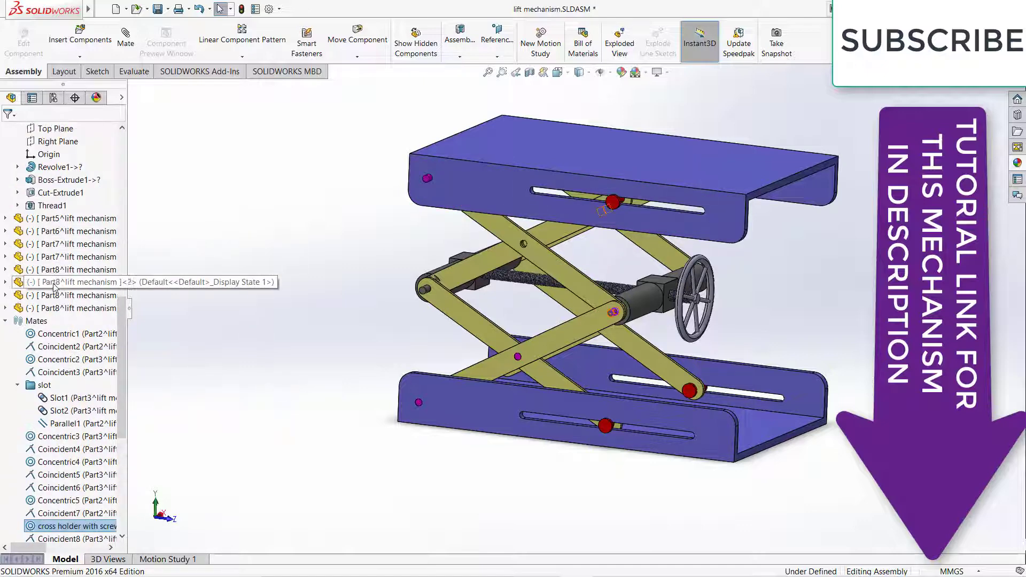
scroll(55, 288, up, 3)
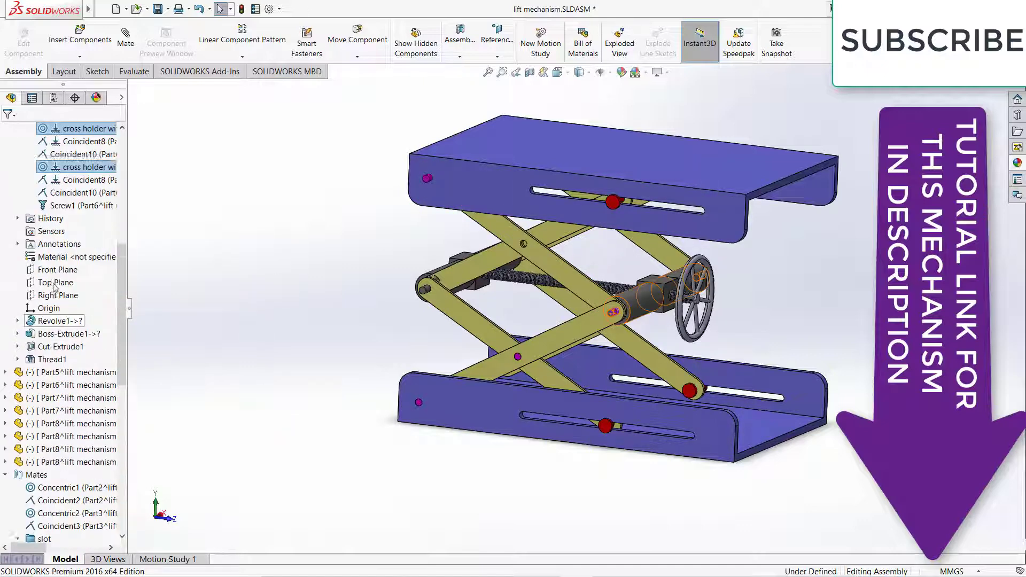
scroll(42, 257, up, 4)
scroll(21, 224, up, 1)
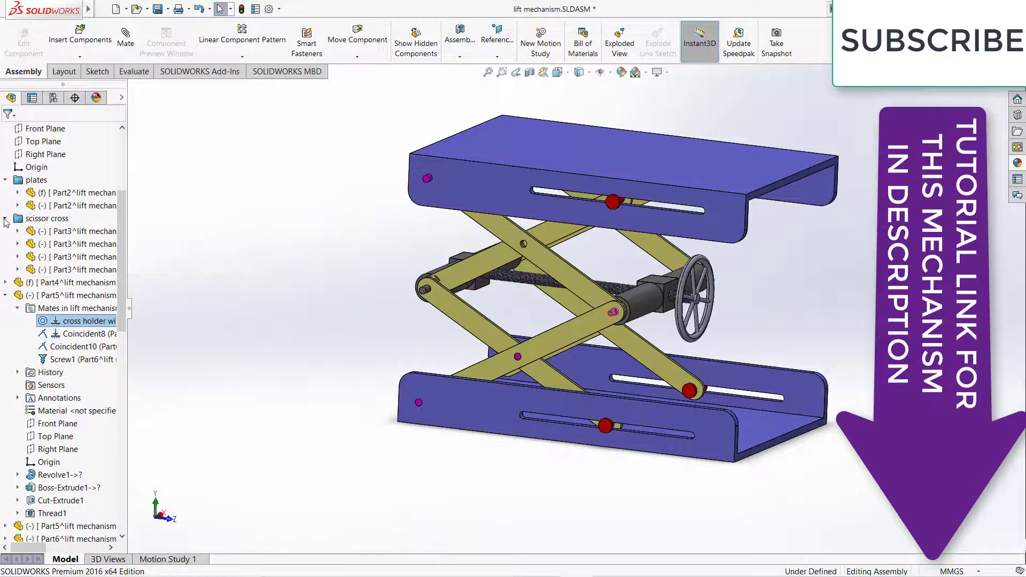
Collapse the scissor cross and plates folders and click into the tree filter box.
click(5, 218)
click(6, 180)
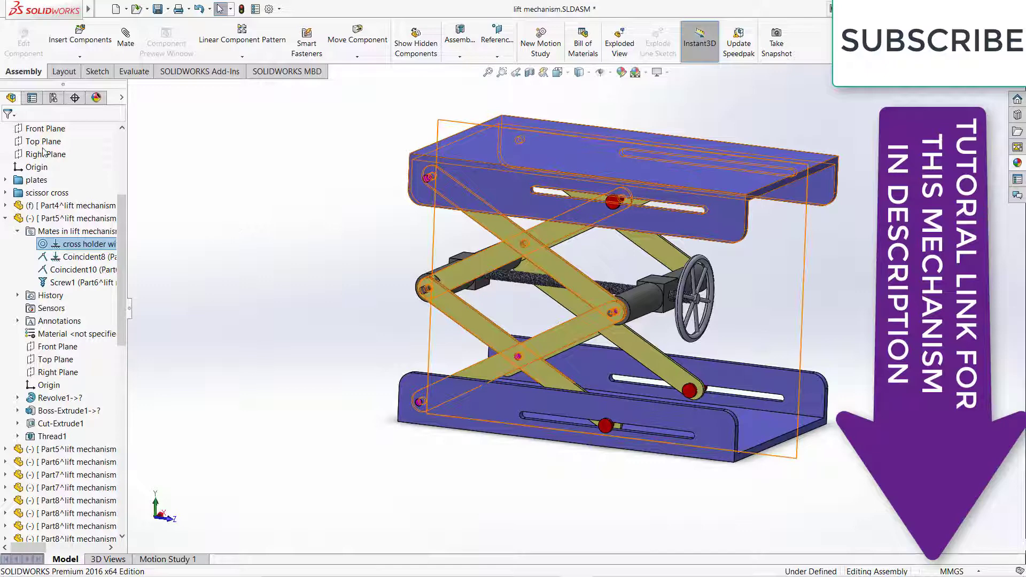
click(63, 114)
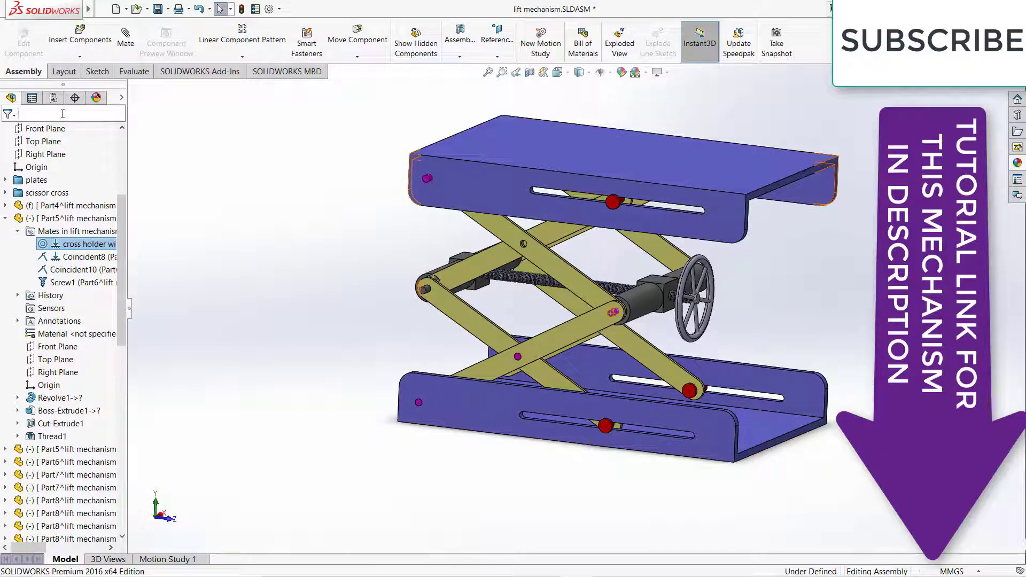
Type 'pla' in the tree filter, clear it, collapse Part5, and orbit the lift view.
text(pla)
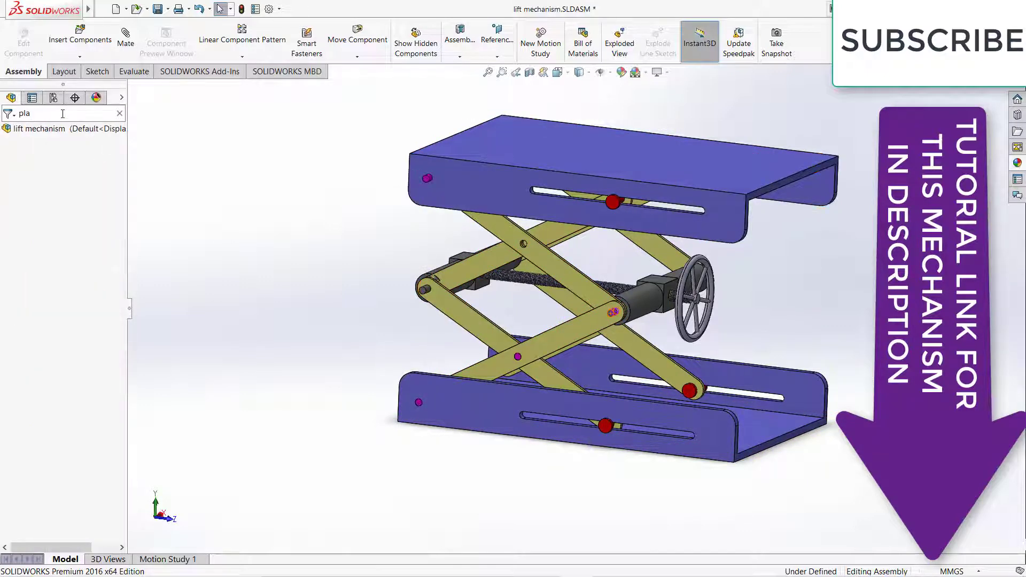
key(BackSpace)
key(BackSpace)
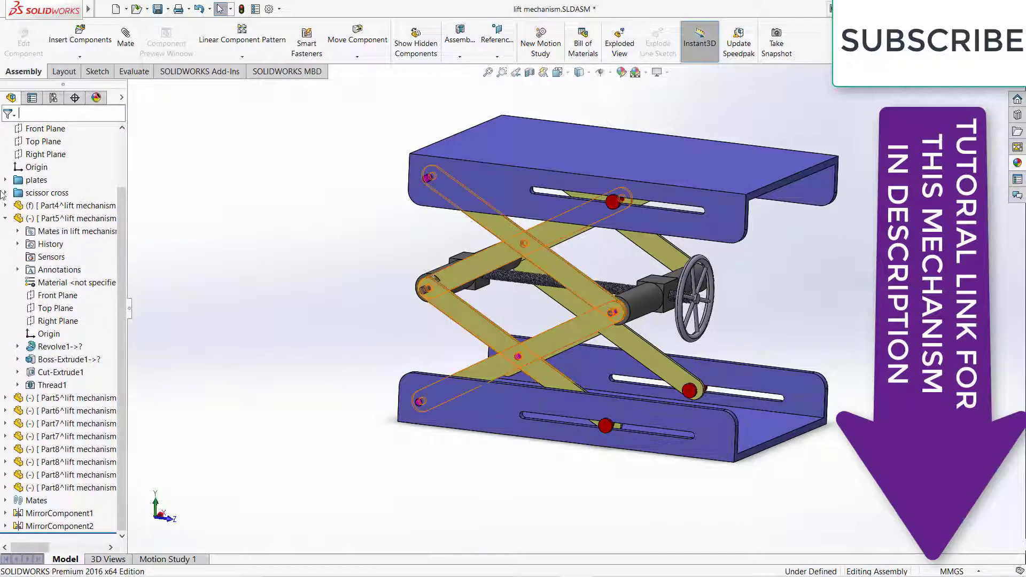
click(5, 218)
mouse_move(569, 316)
middle_down()
mouse_move(593, 320)
mouse_move(410, 296)
mouse_move(640, 300)
middle_up()
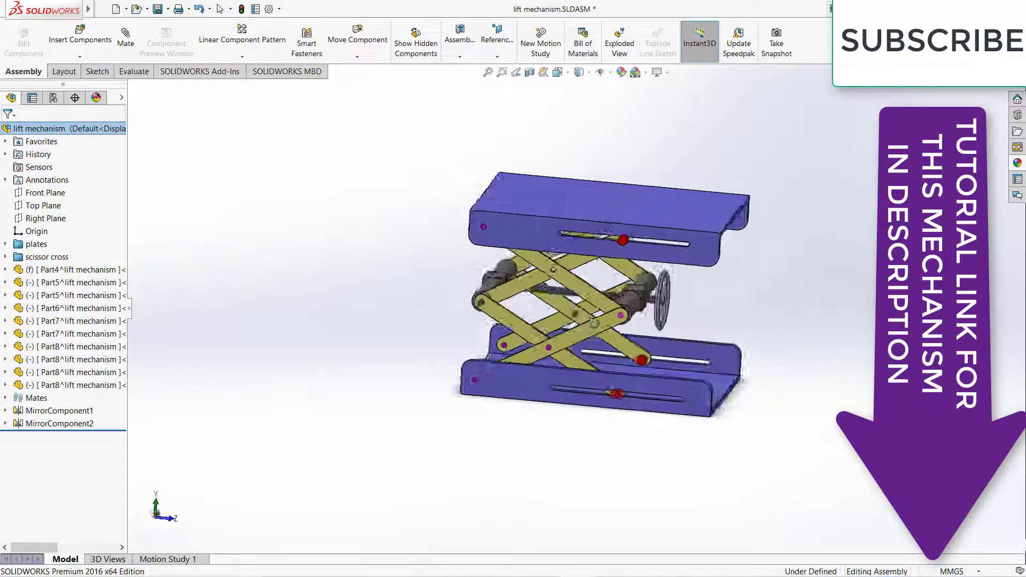
scroll(595, 249, down, 2)
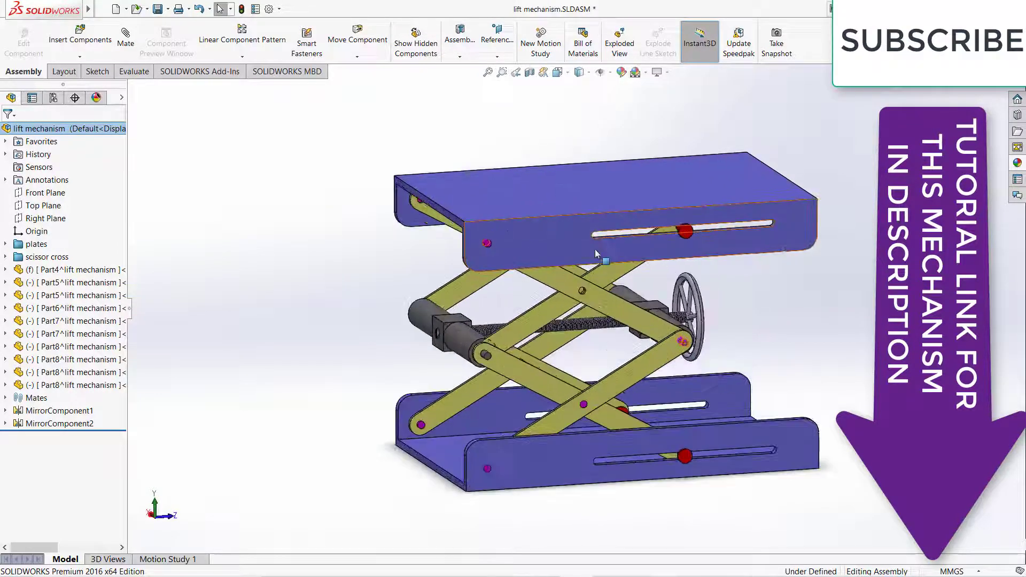
mouse_move(592, 259)
middle_down()
mouse_move(408, 289)
mouse_move(603, 297)
mouse_move(588, 241)
mouse_move(541, 304)
middle_up()
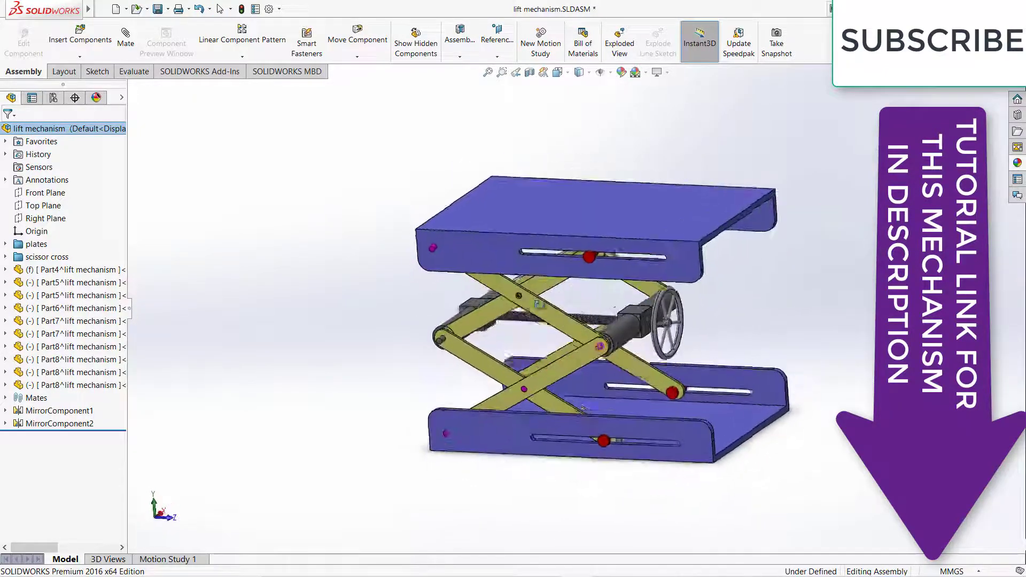